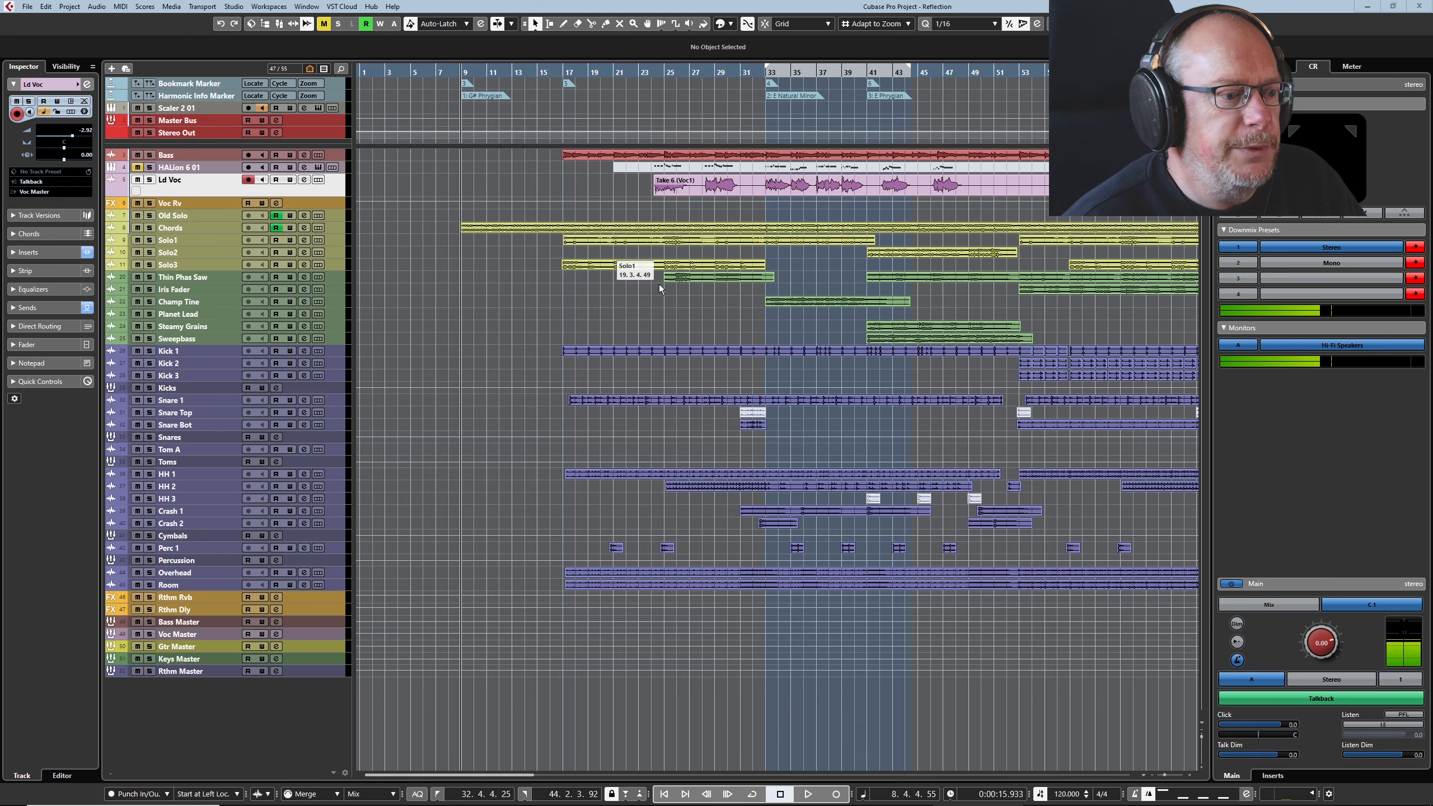
Start playback of the song and hide the right zone to widen the arrangement
left_click(805, 793)
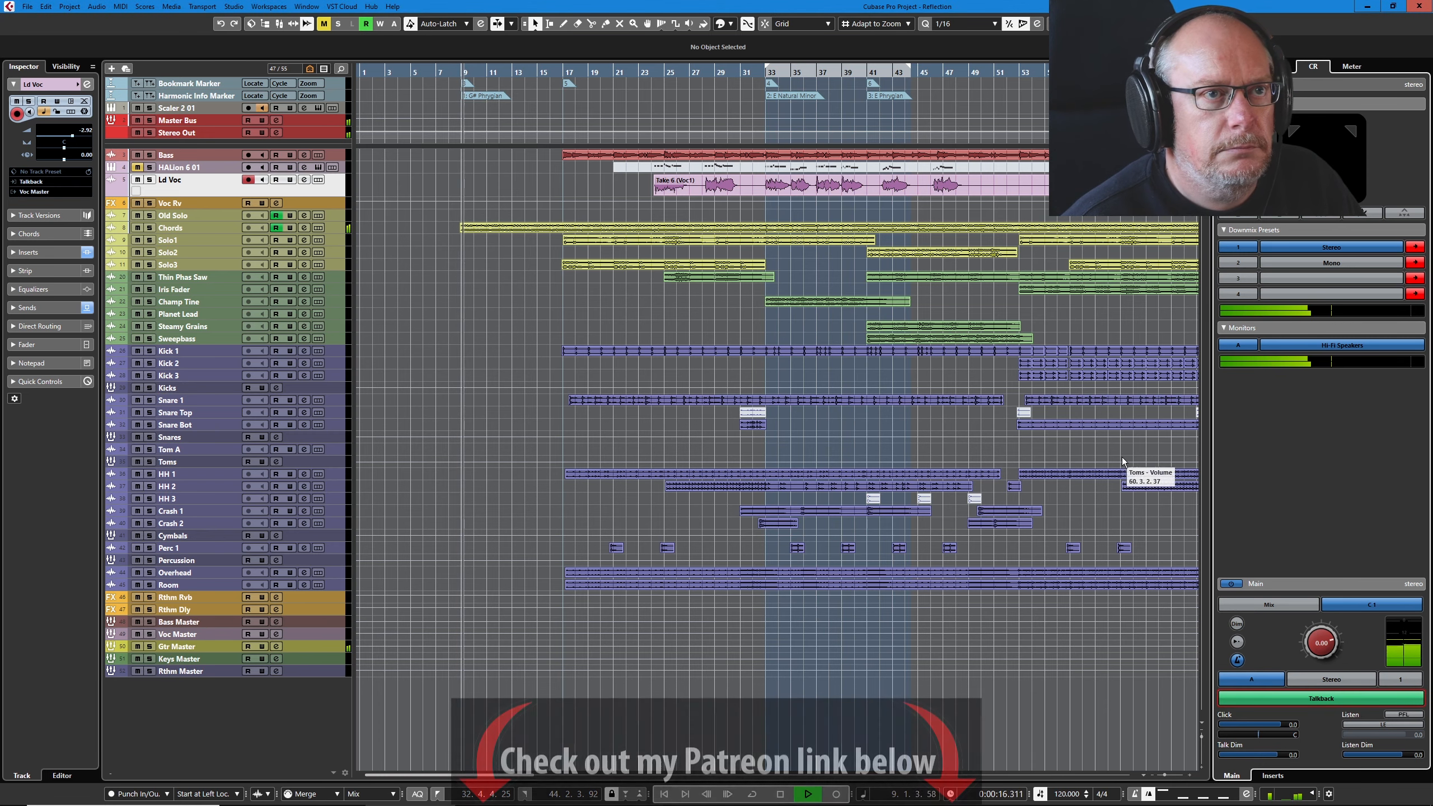
left_click(1320, 699)
key("ctrl+alt+r")
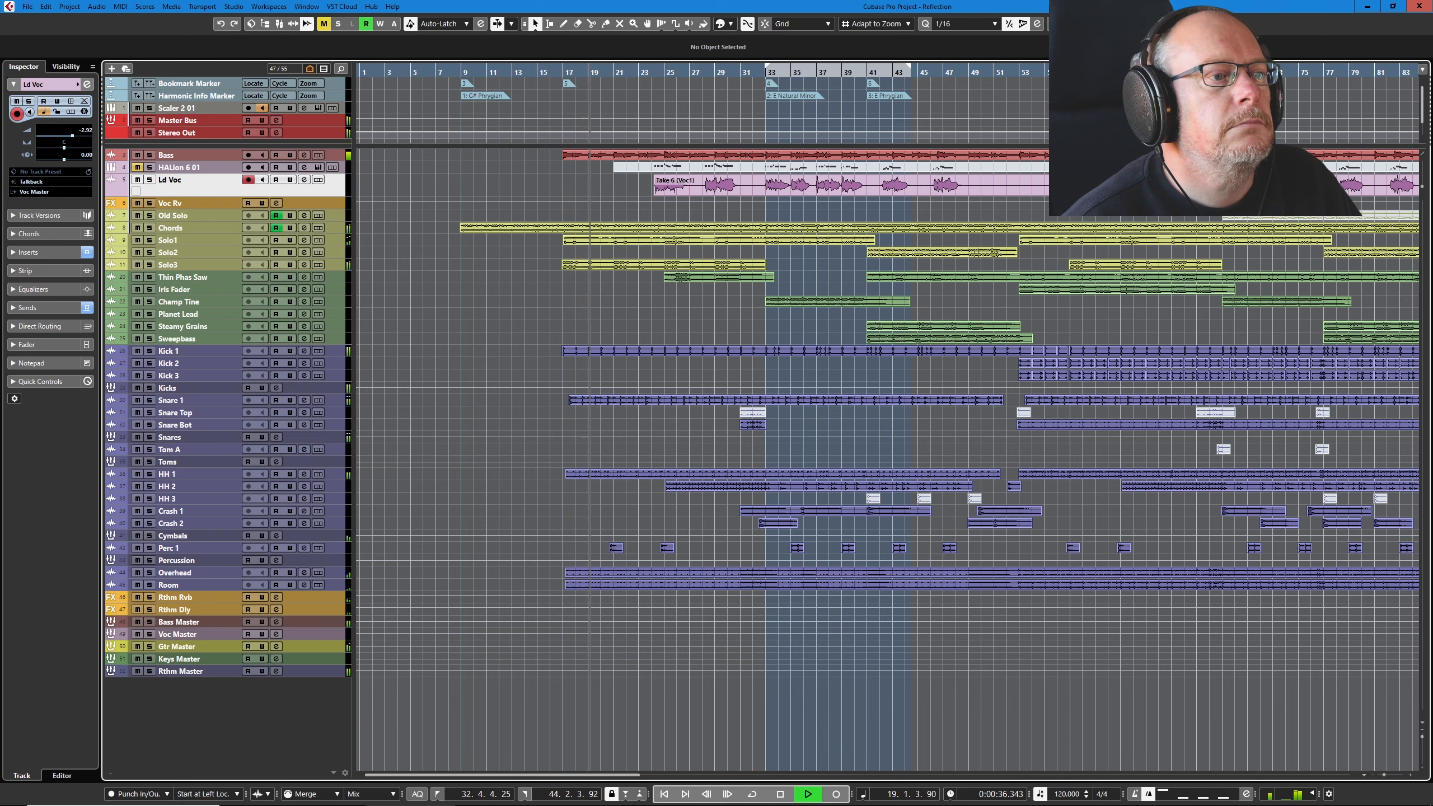
Open the DeEsser, PuigChild 660 and MicroShift inserts of the Ld Voc channel and arrange their windows without overlap
left_click(304, 179)
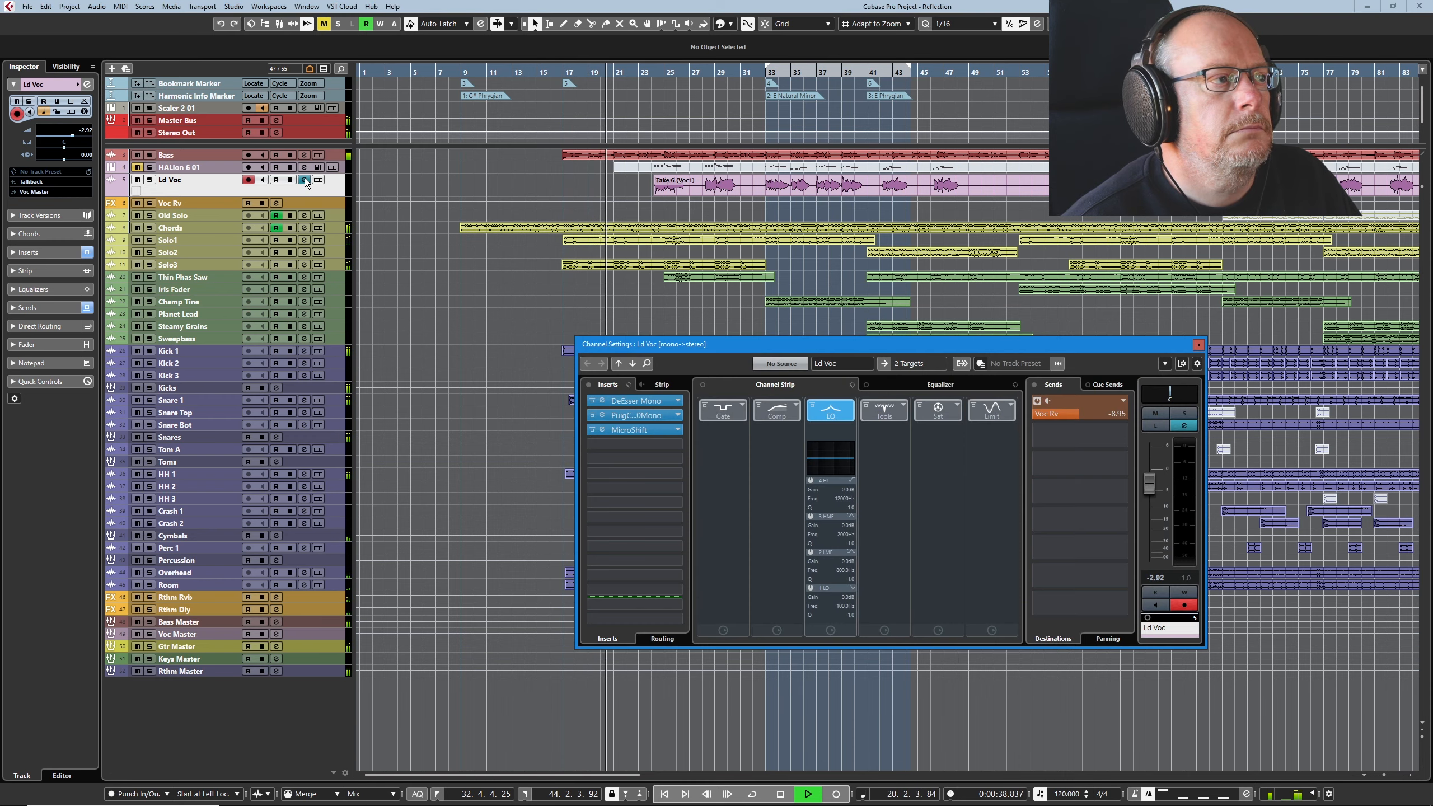
left_click(636, 430)
left_click(635, 401)
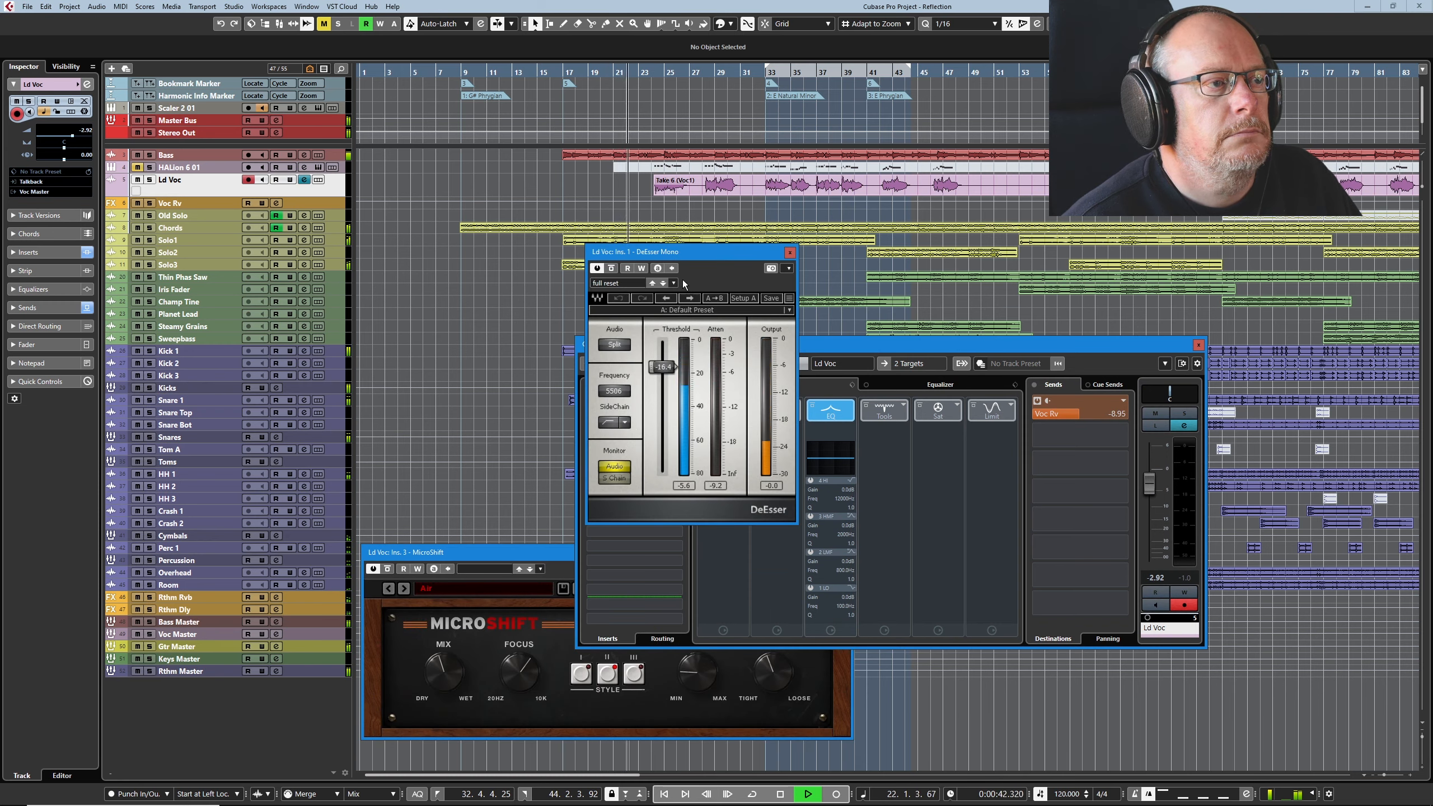
left_click_drag(722, 252, 255, 330)
left_click(648, 419)
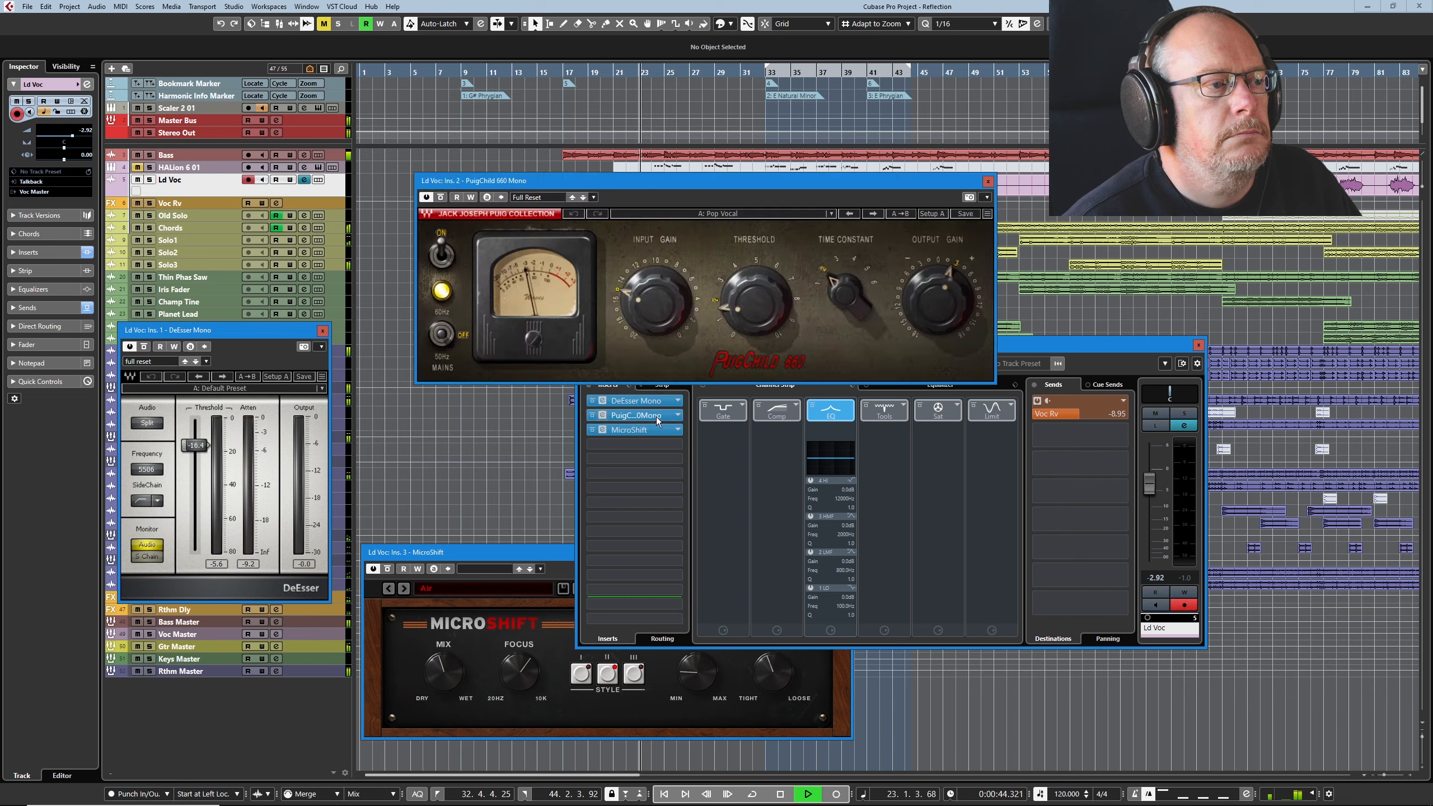
left_click(1198, 346)
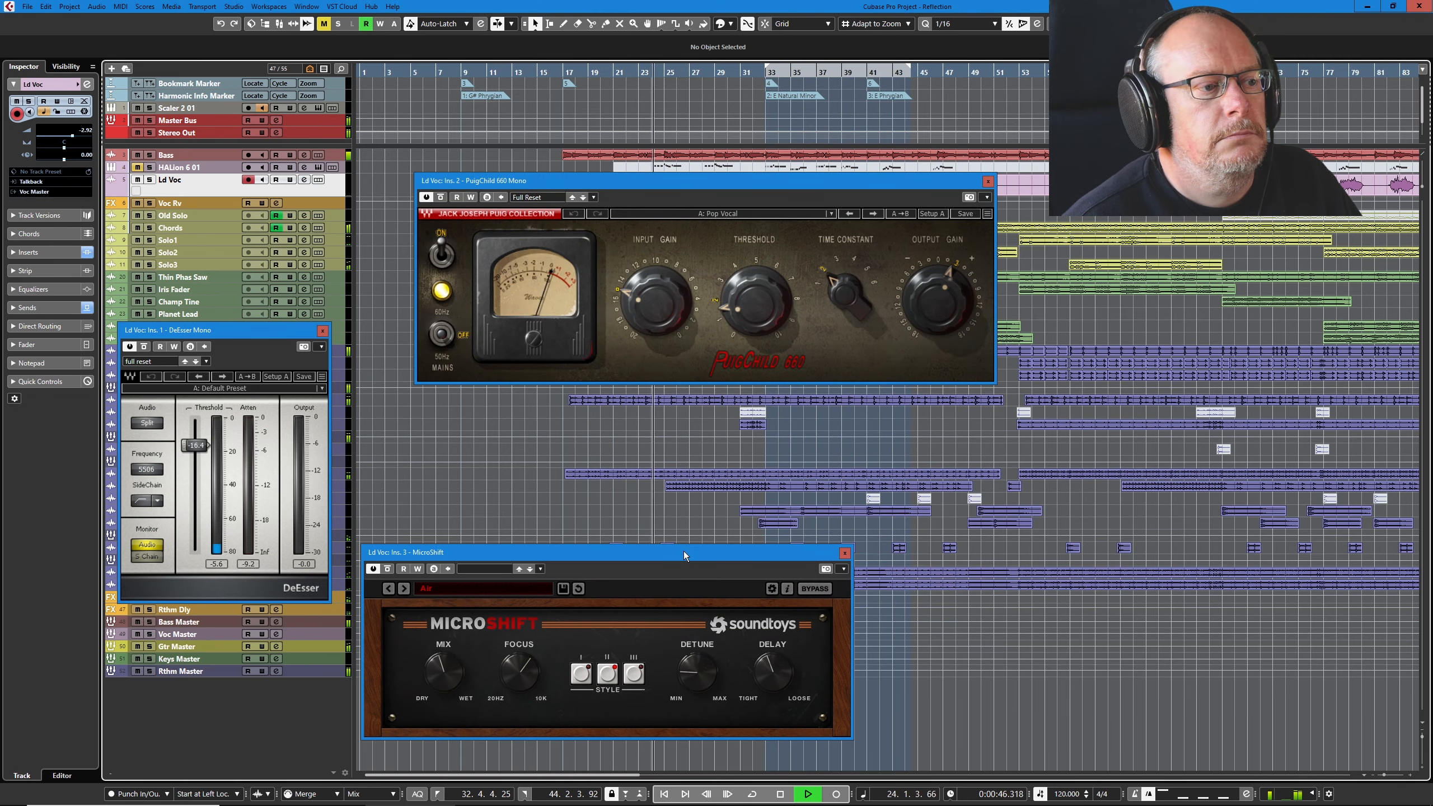
left_click_drag(684, 555, 1148, 557)
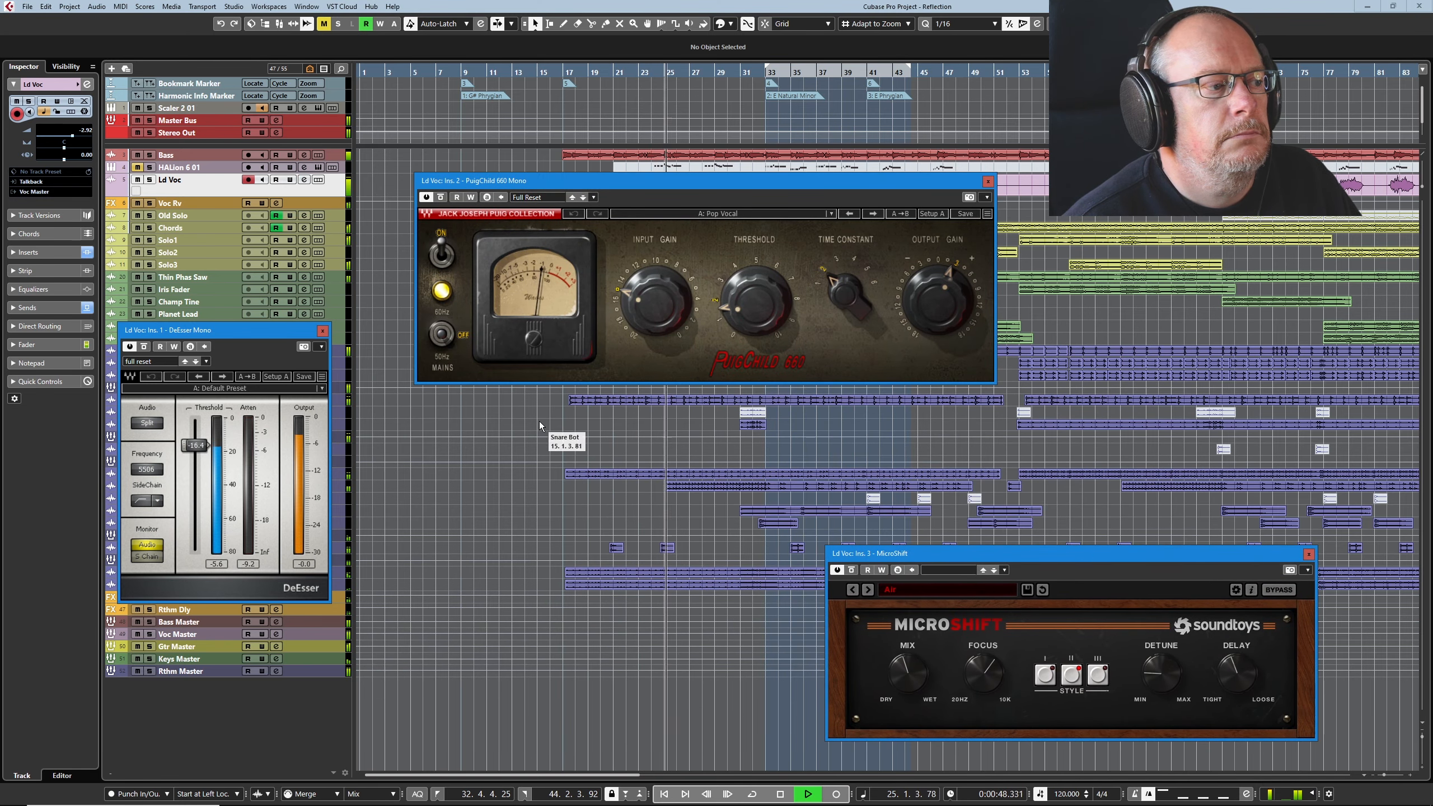
left_click_drag(558, 182, 368, 534)
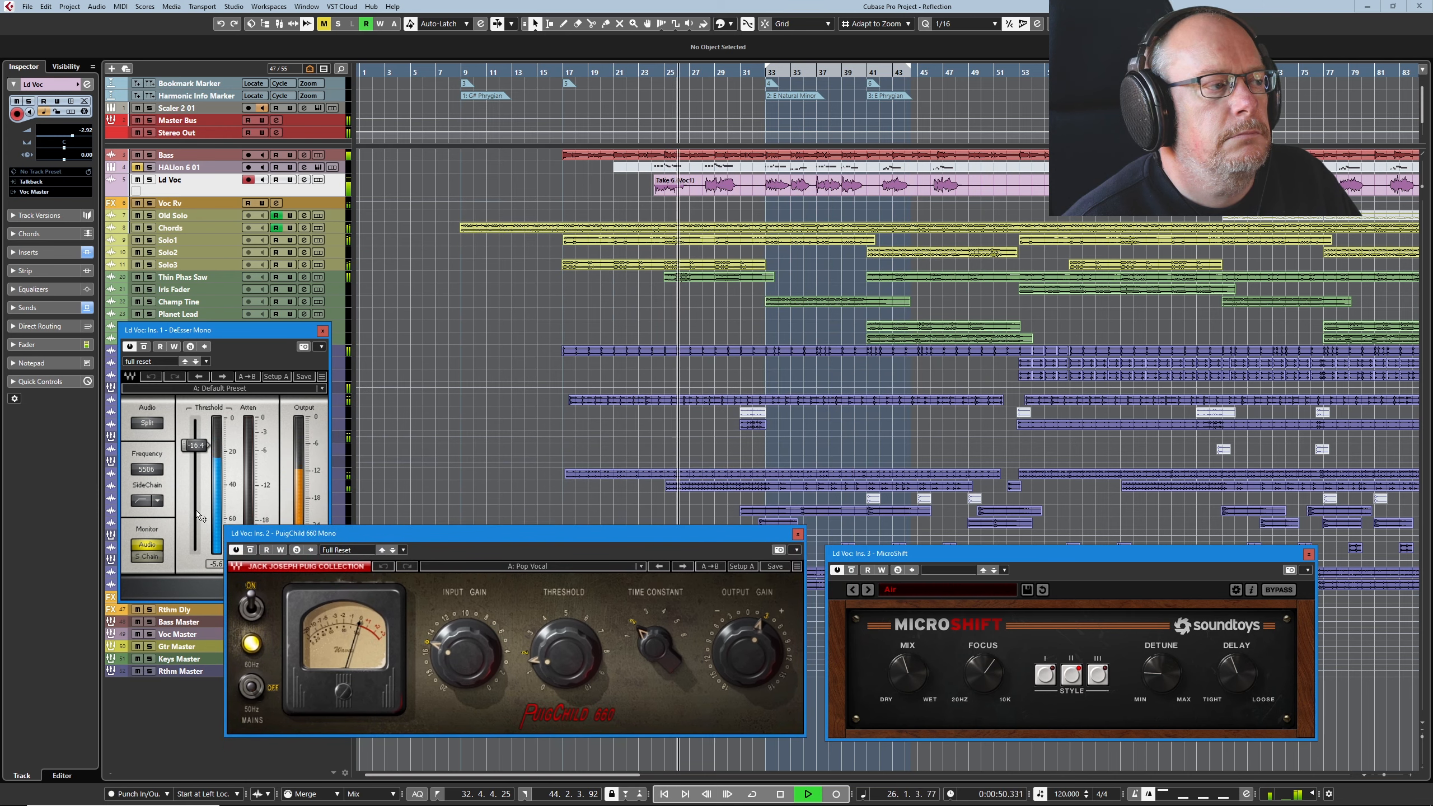
left_click_drag(304, 330, 530, 255)
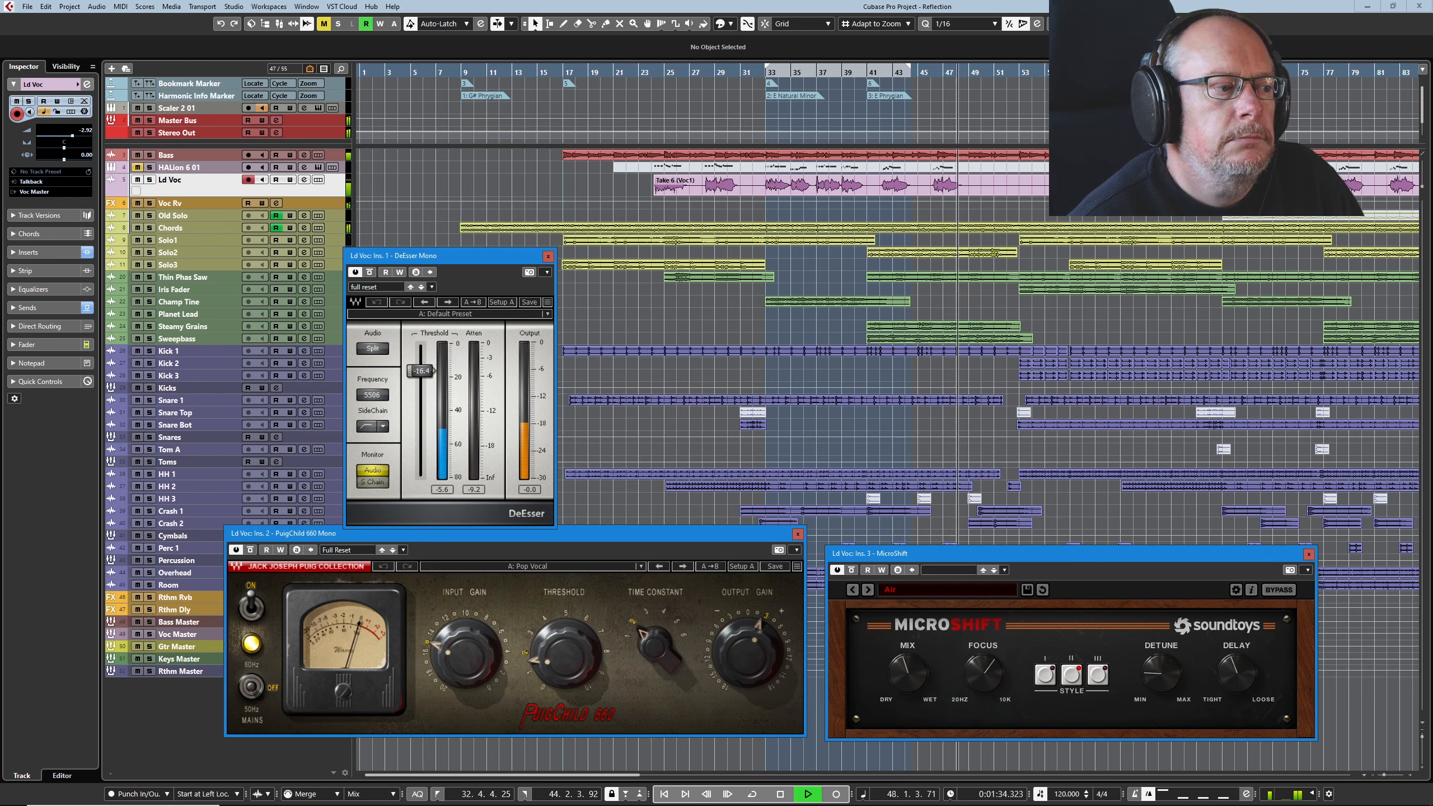
Close the three lead vocal plug-in windows
left_click(548, 257)
left_click(797, 534)
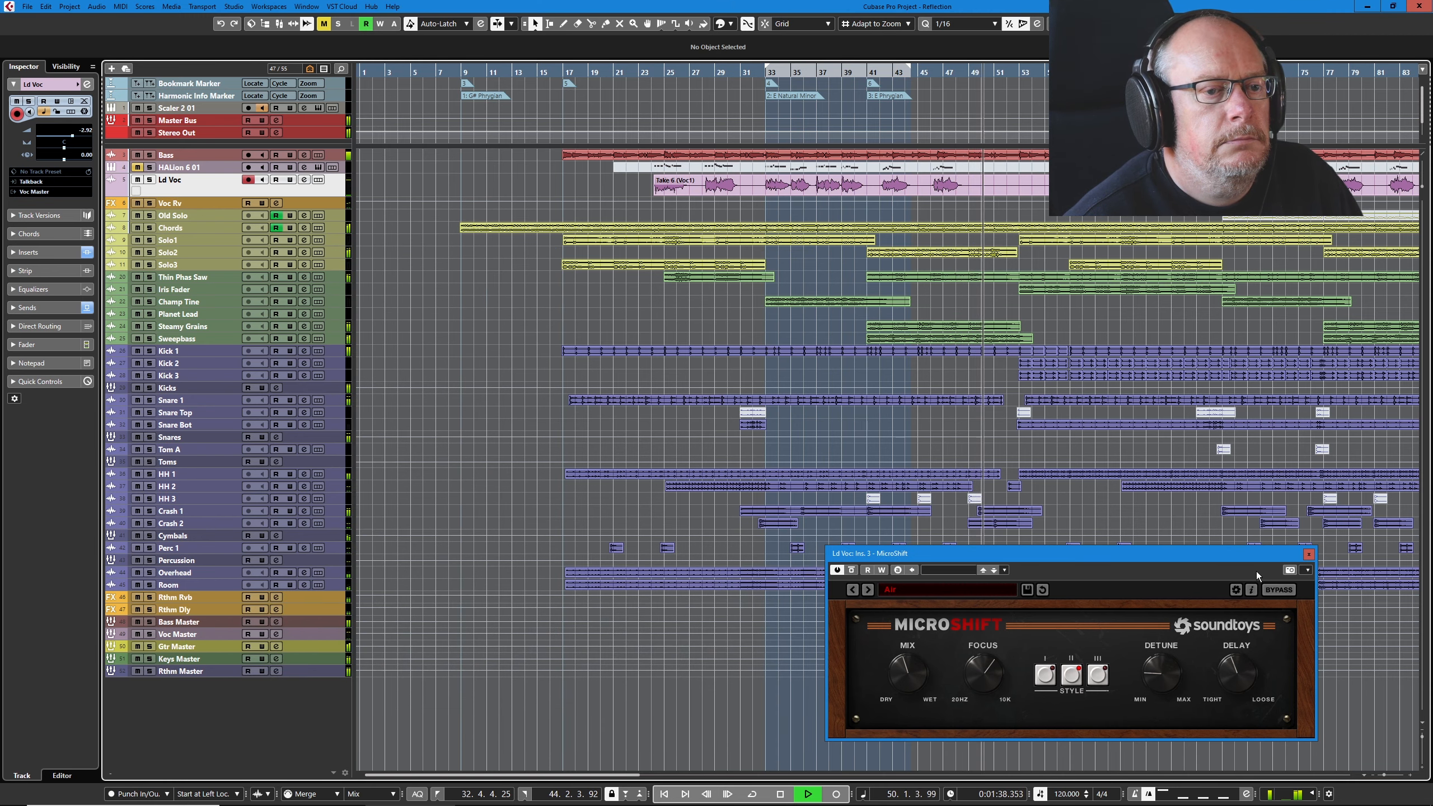
left_click(1308, 555)
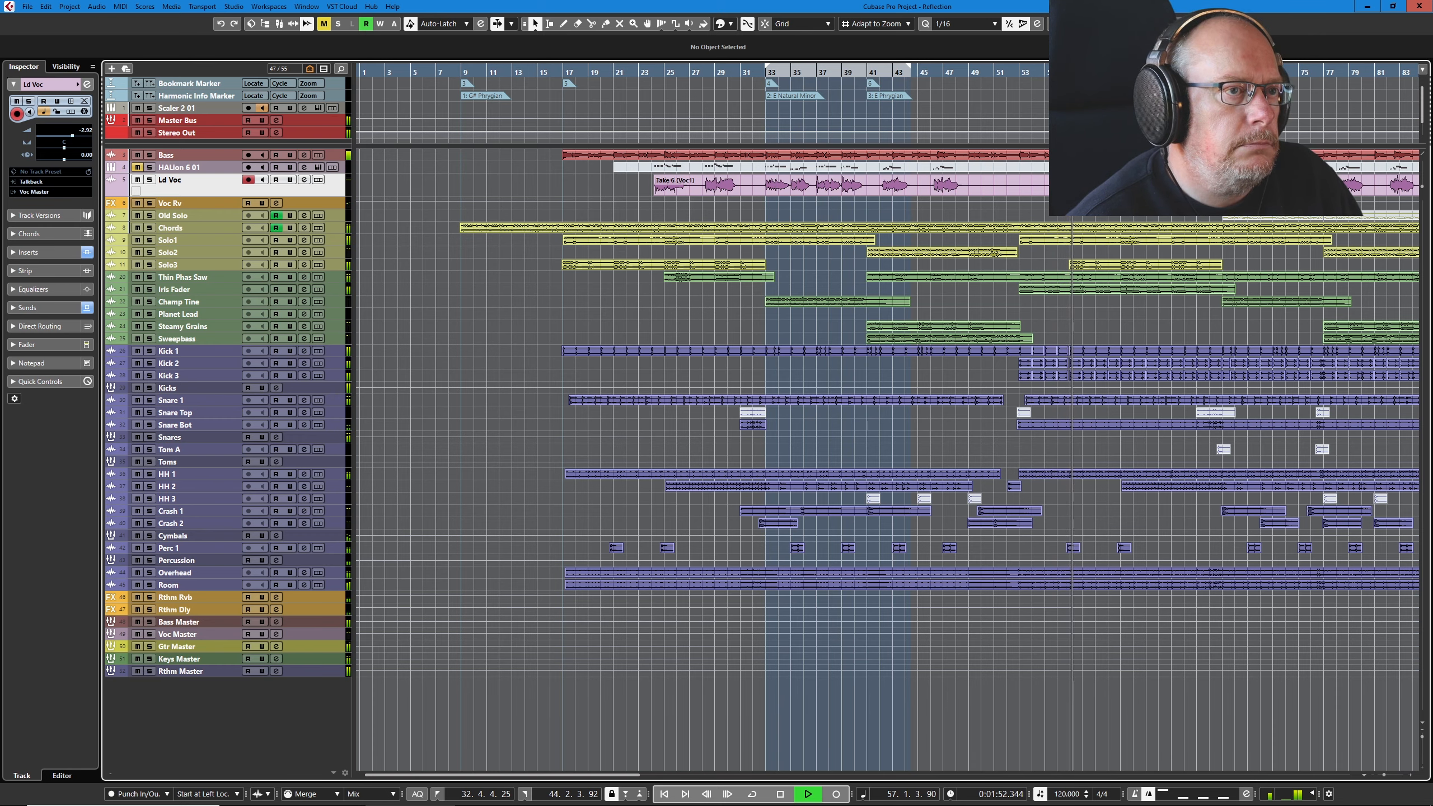
Examine the FabFilter Pro-R reverb inserted on the Voc Rv channel, and close its windows
left_click(275, 204)
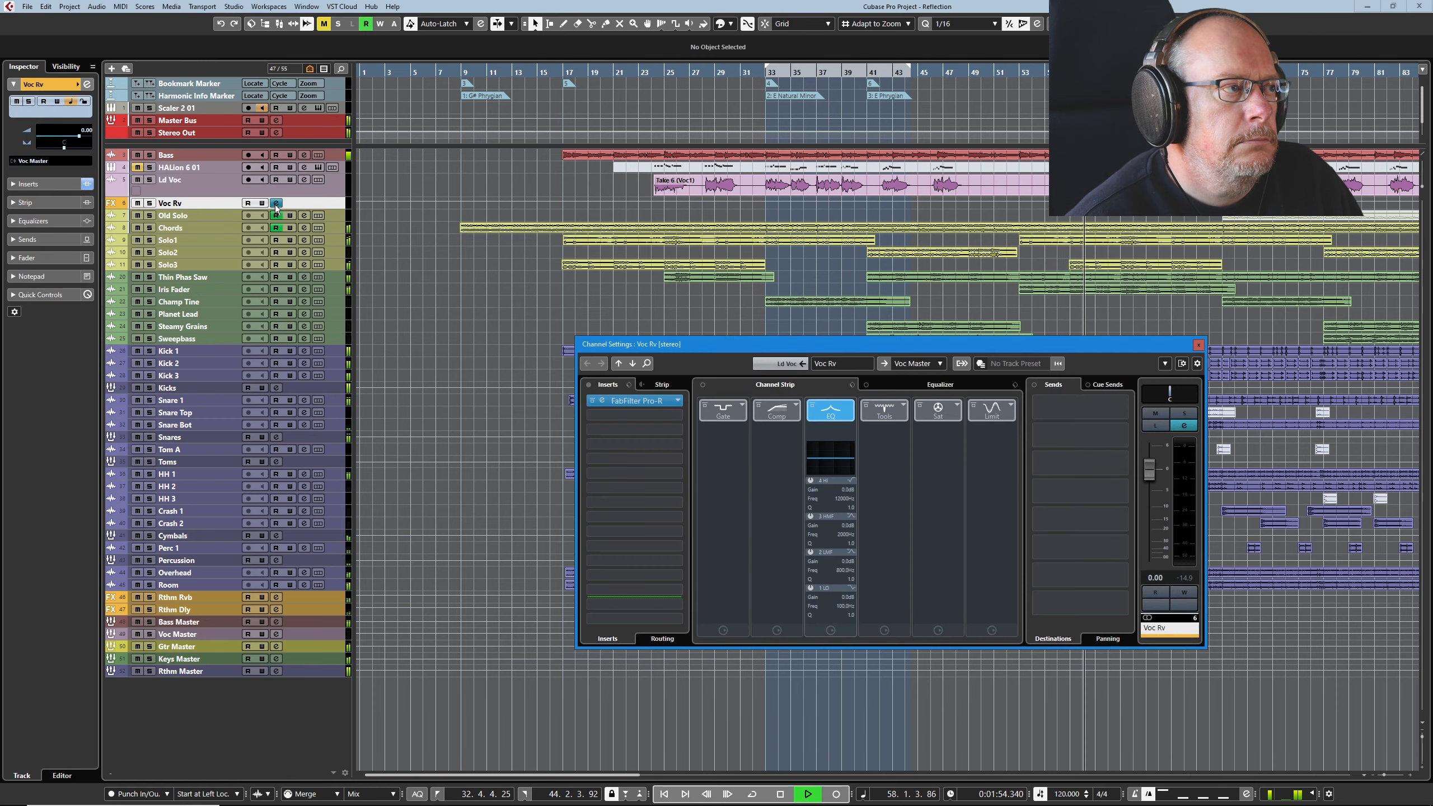
left_click(643, 401)
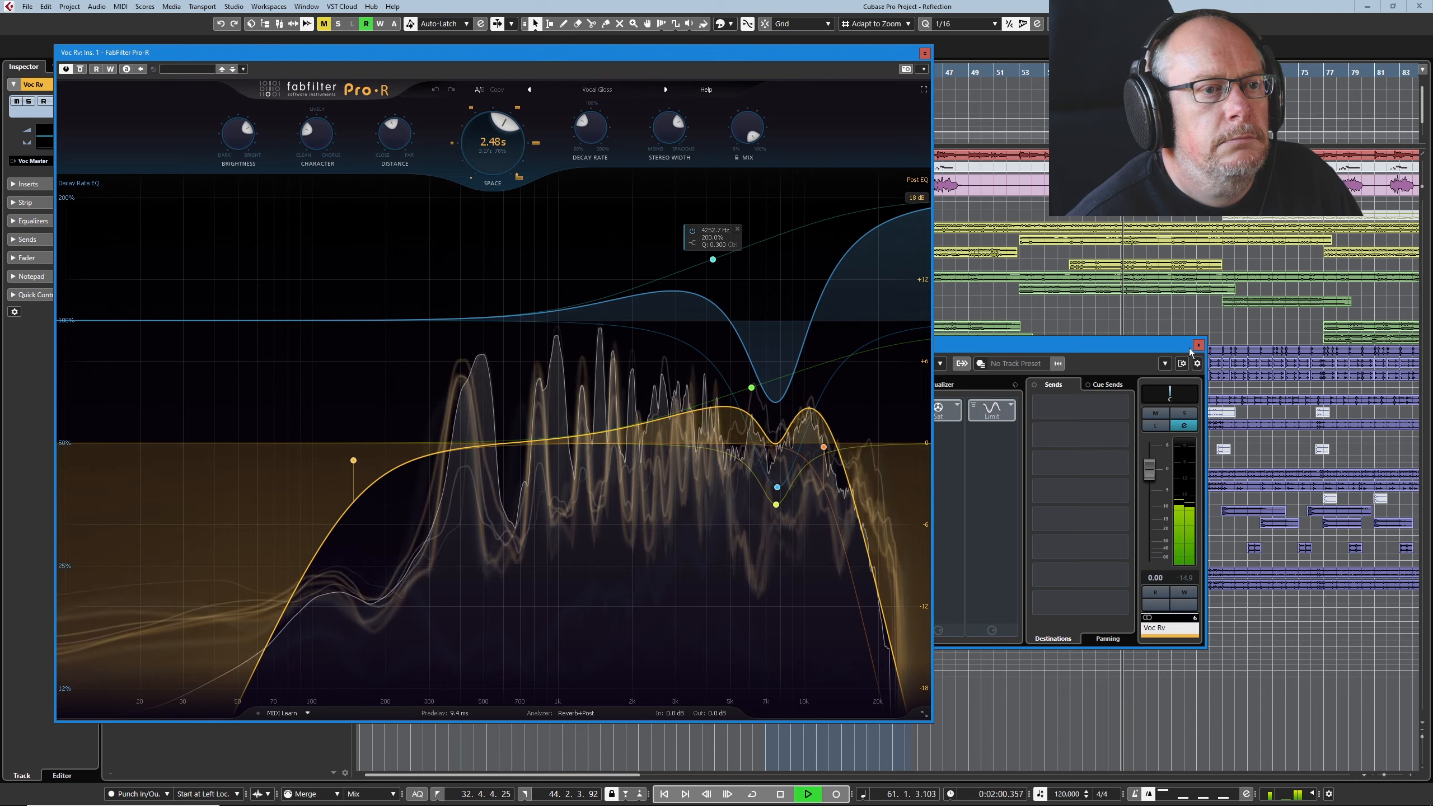
left_click(1077, 389)
left_click(1199, 344)
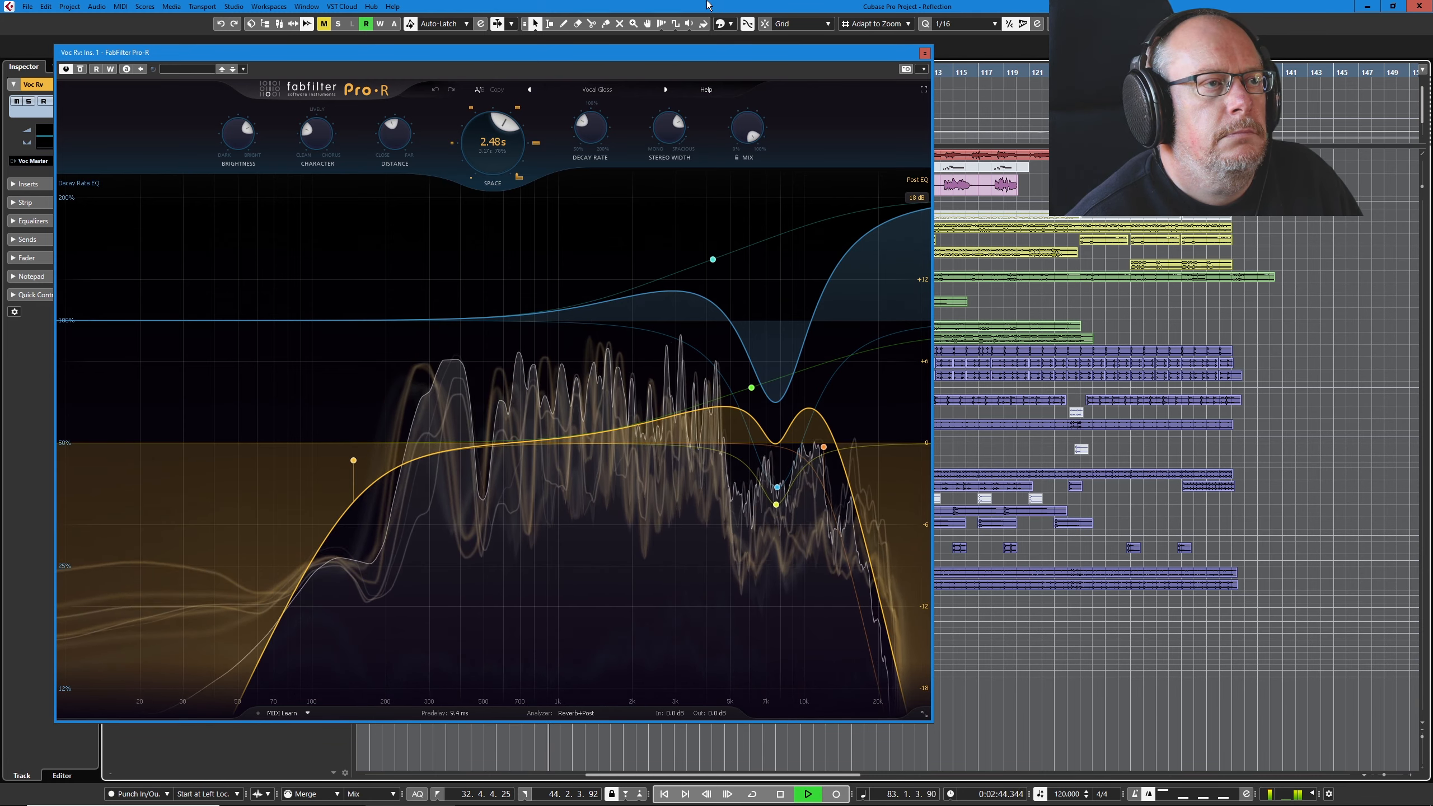
left_click(924, 56)
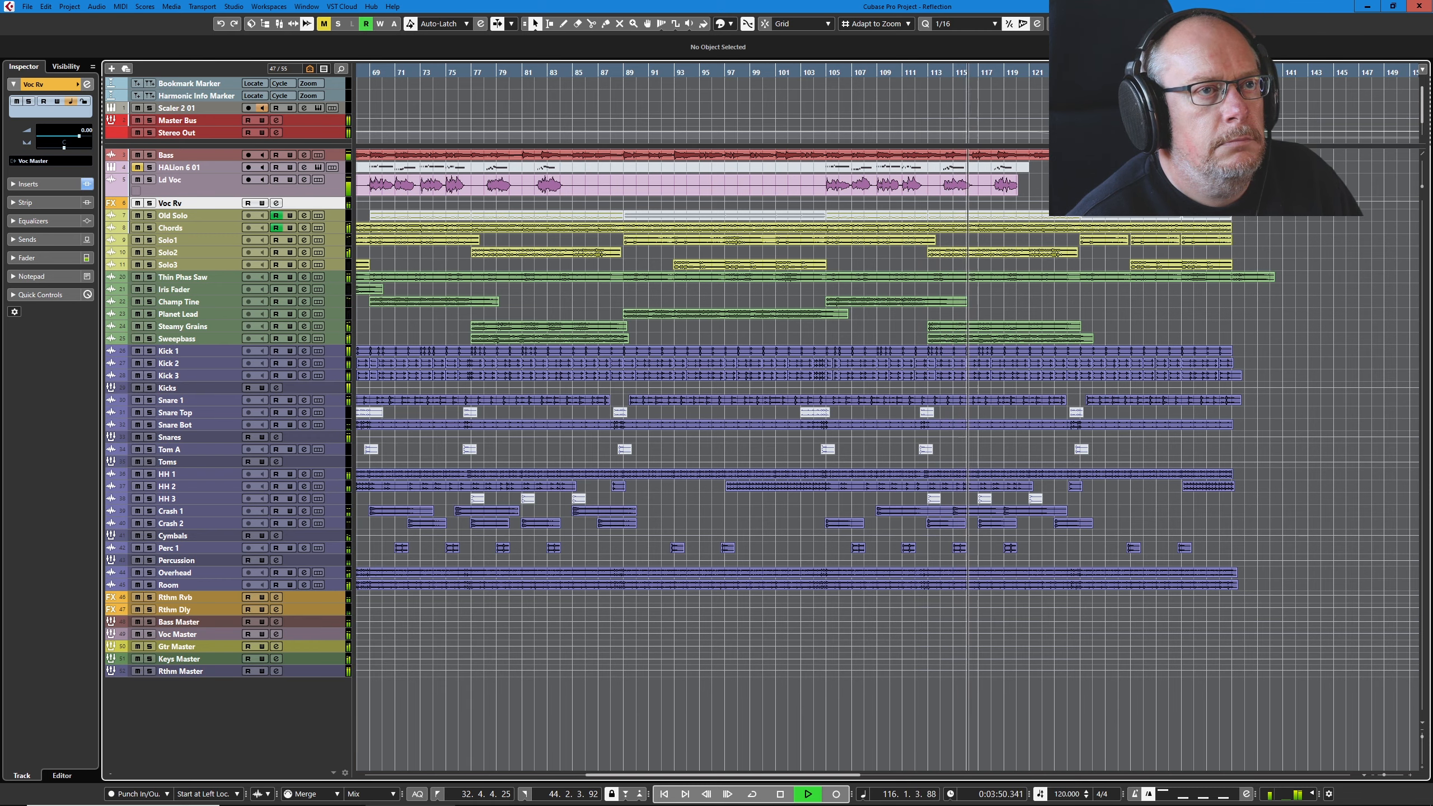
Show the MixConsole below the arrangement and fade Stereo Out down to about -52 dB at the end of the song
key("alt+F3")
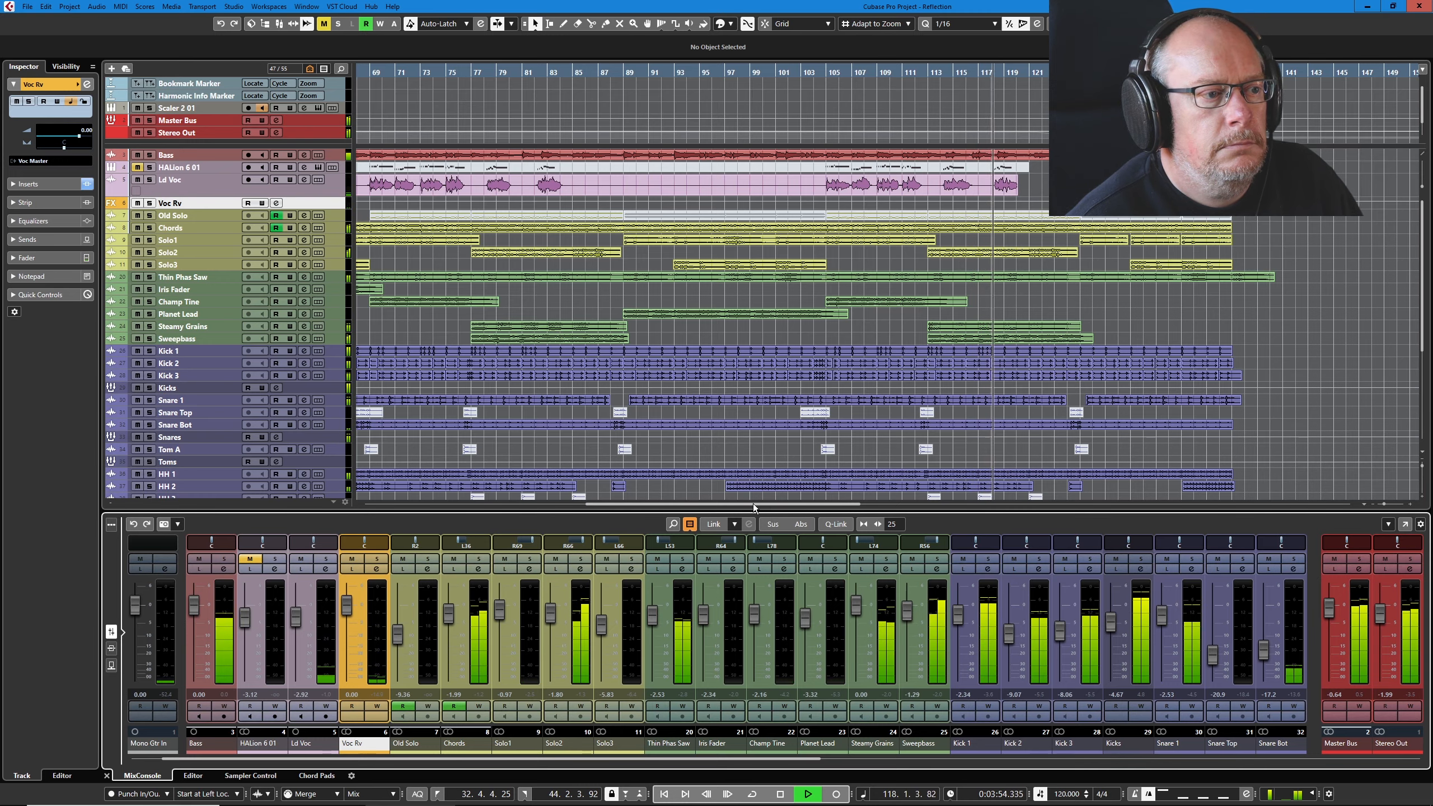
left_click_drag(752, 505, 860, 504)
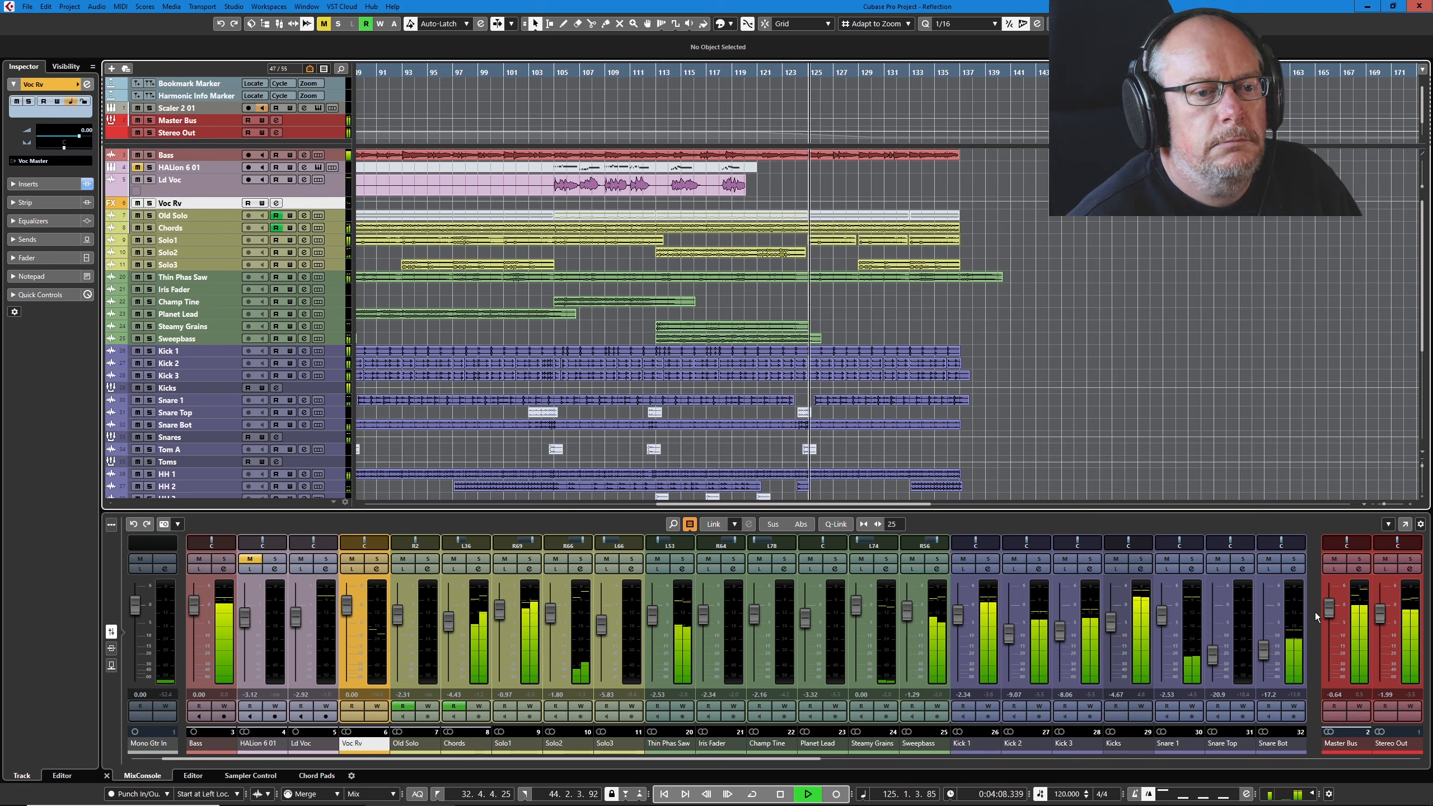
left_click_drag(1381, 612, 1381, 678)
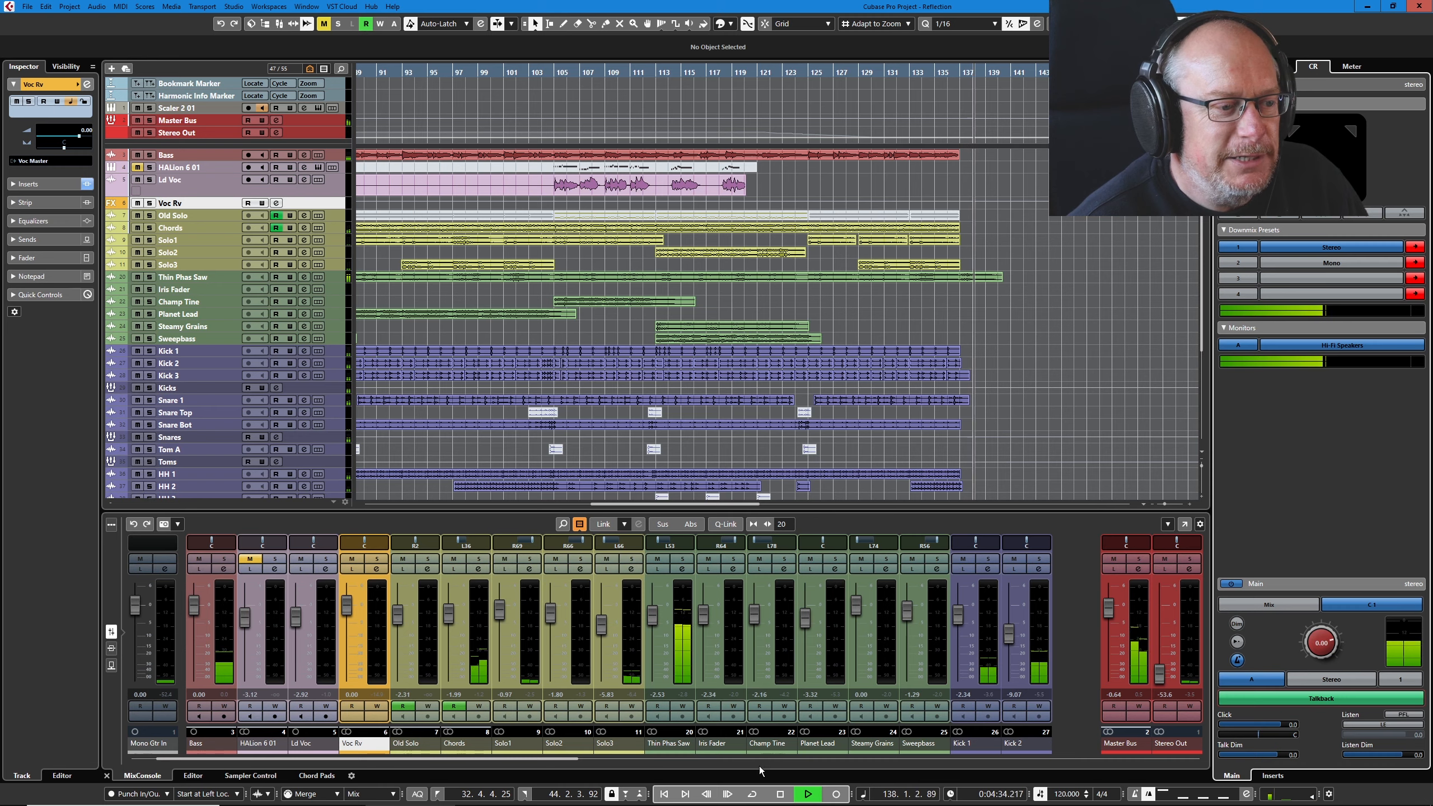
Stop playback, hide the right zone and return to the beginning of the song
key("space")
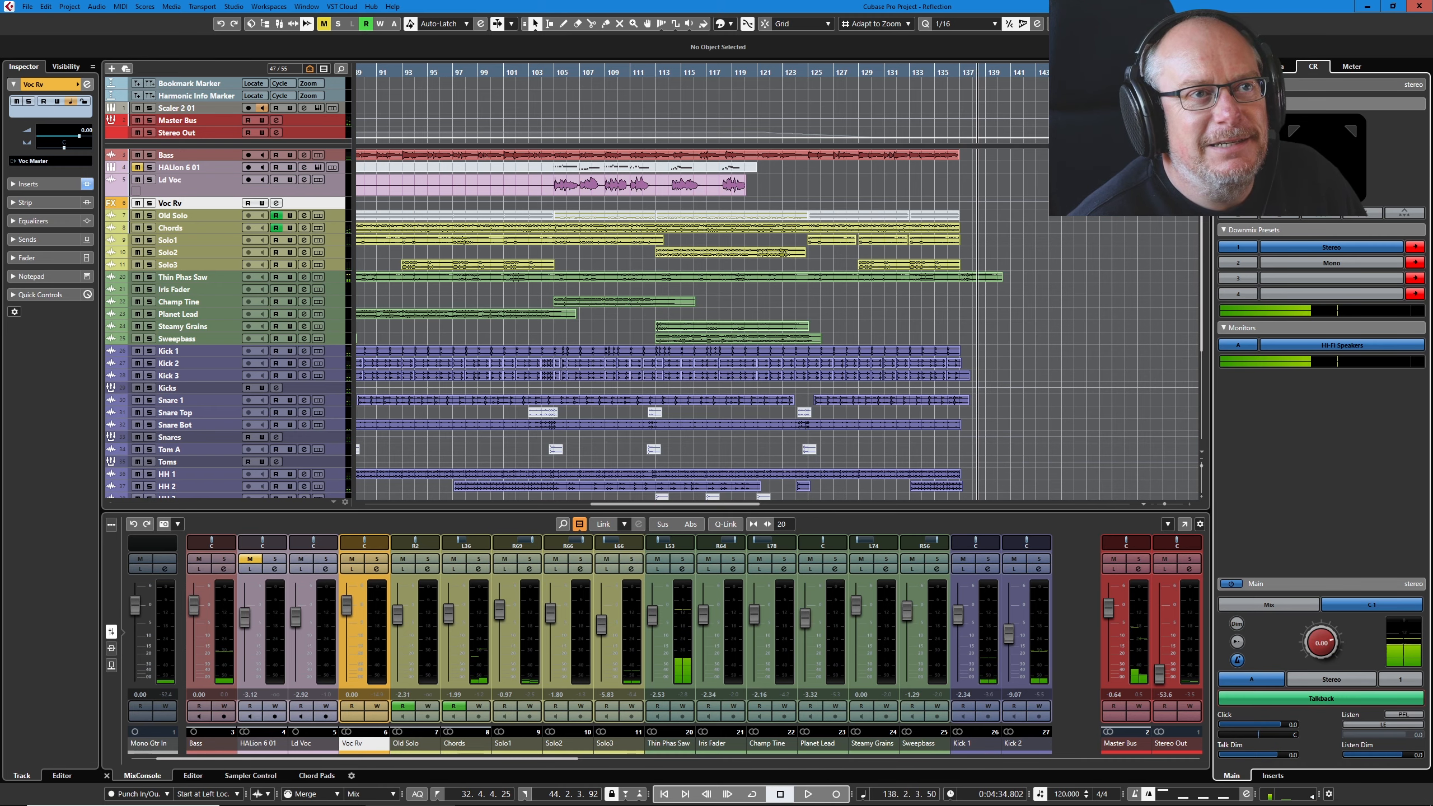
left_click(1198, 24)
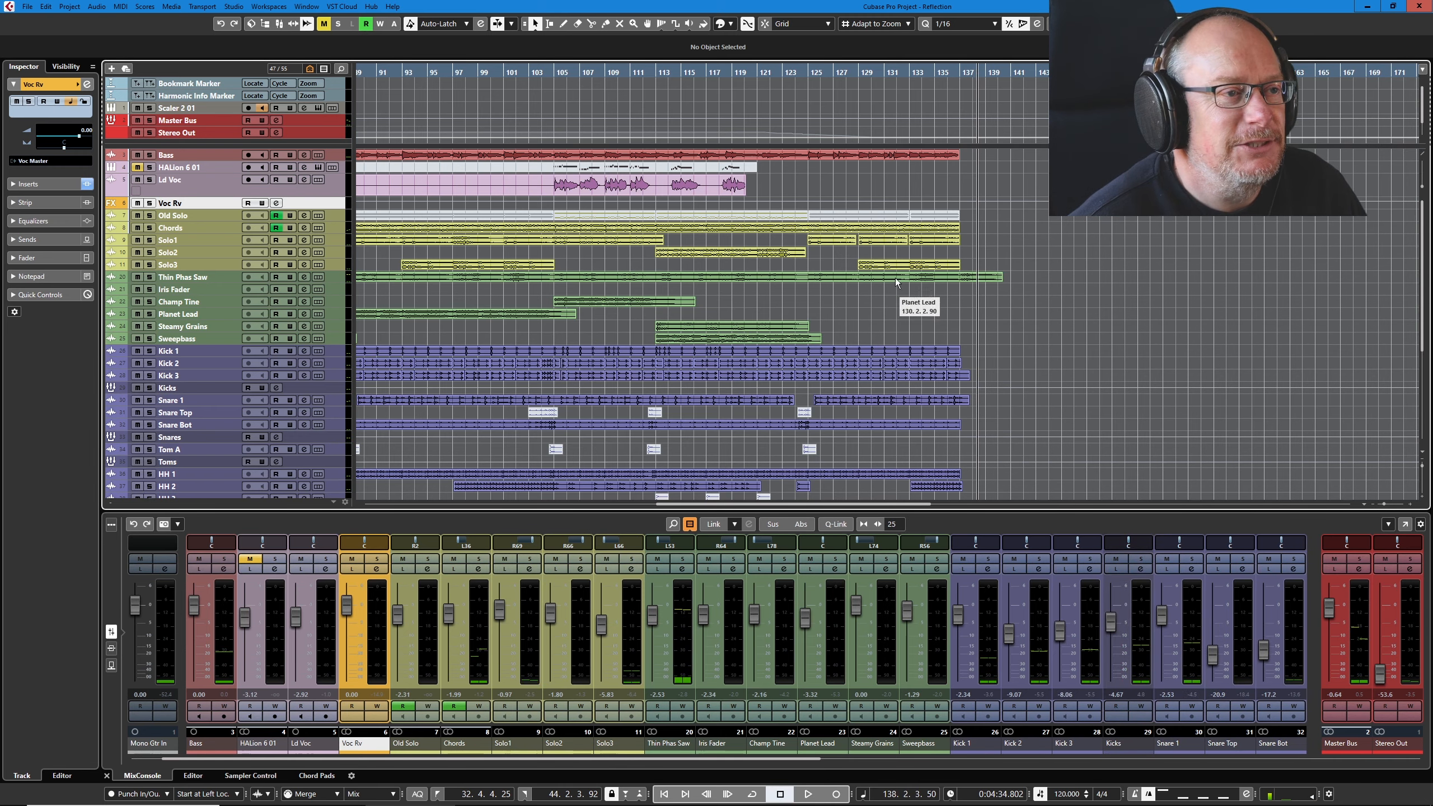
key("KP_3")
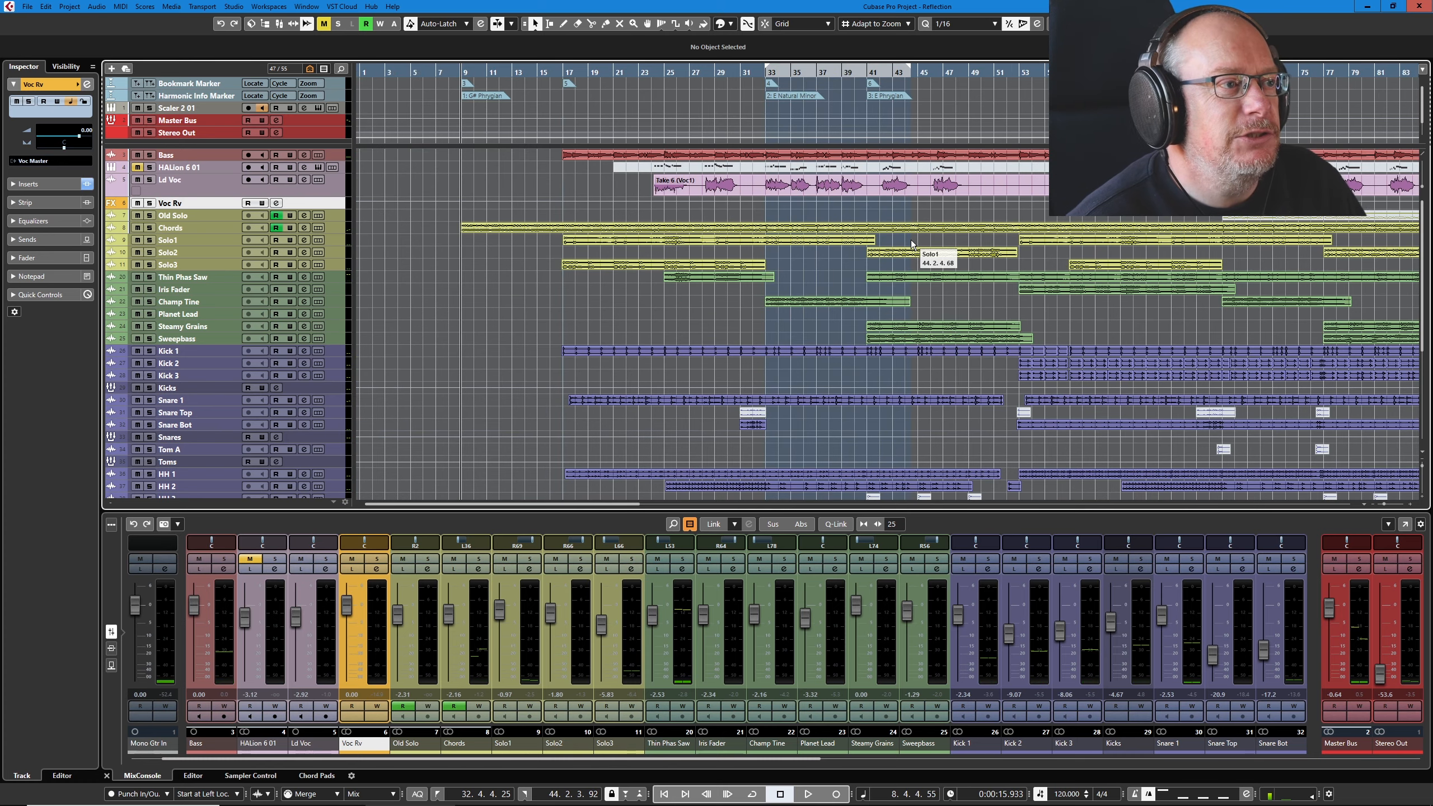
Open the channel settings of the Cymbals group and of HH 1, and solo the Cymbals group
scroll(680, 343, "down", 4)
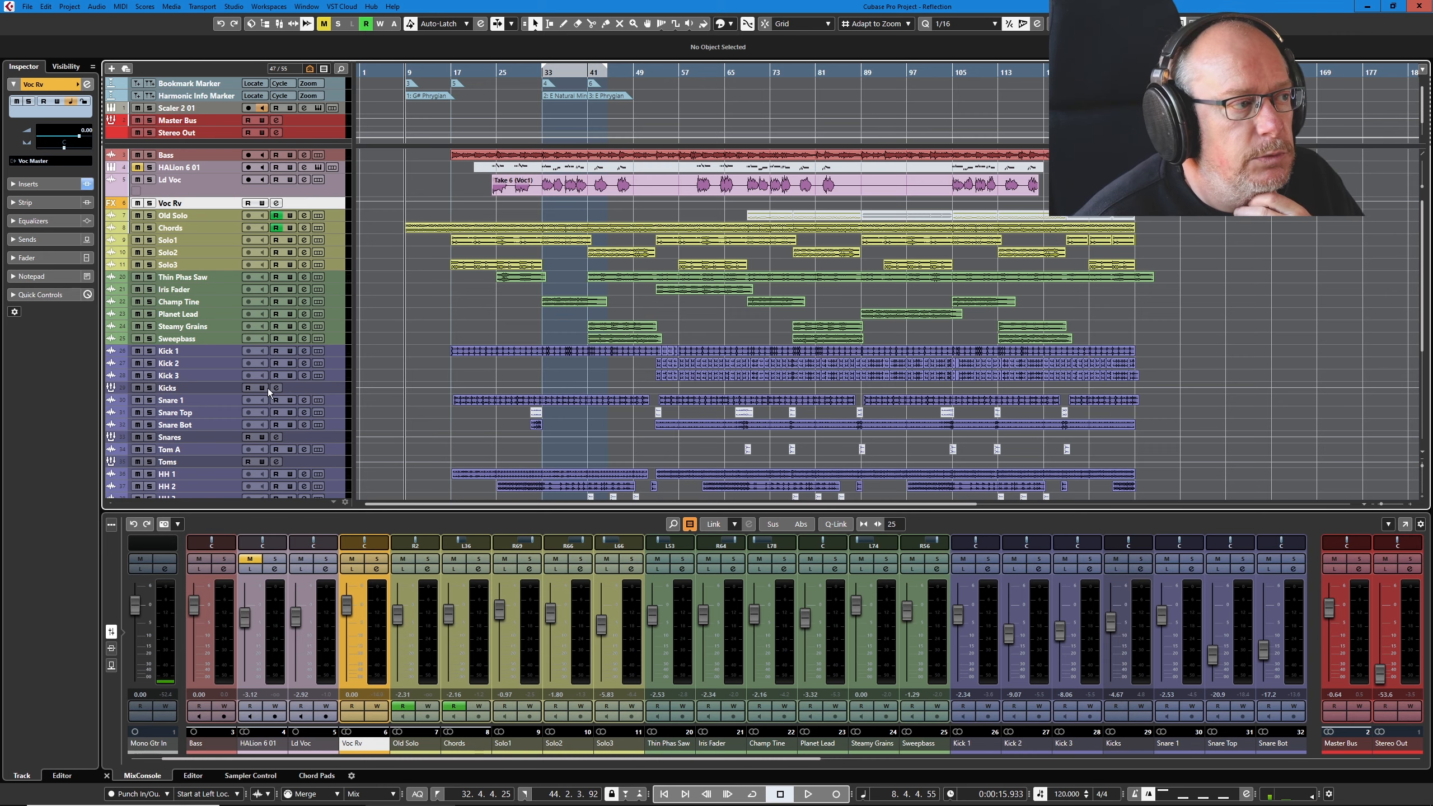
scroll(269, 391, "down", 5)
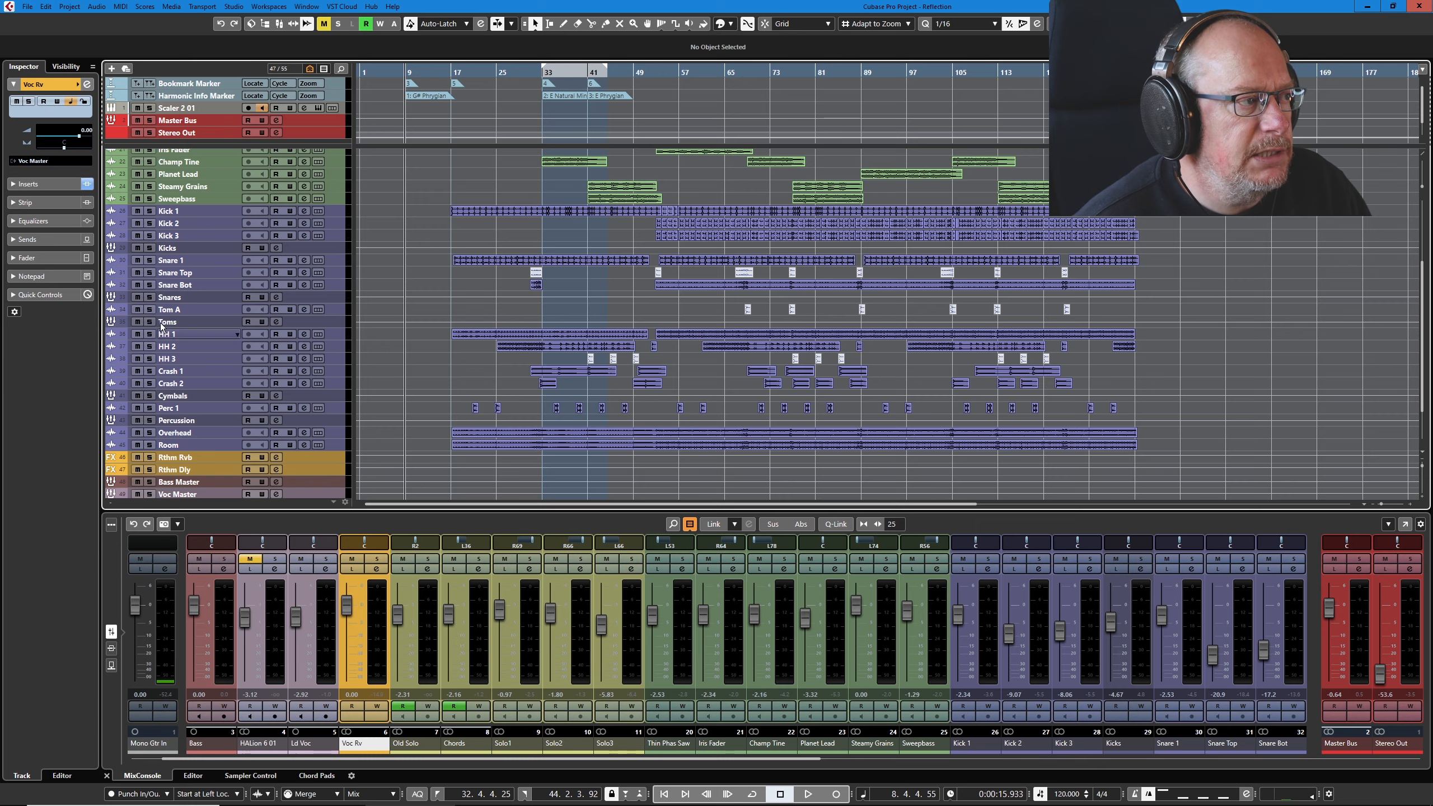
left_click(277, 396)
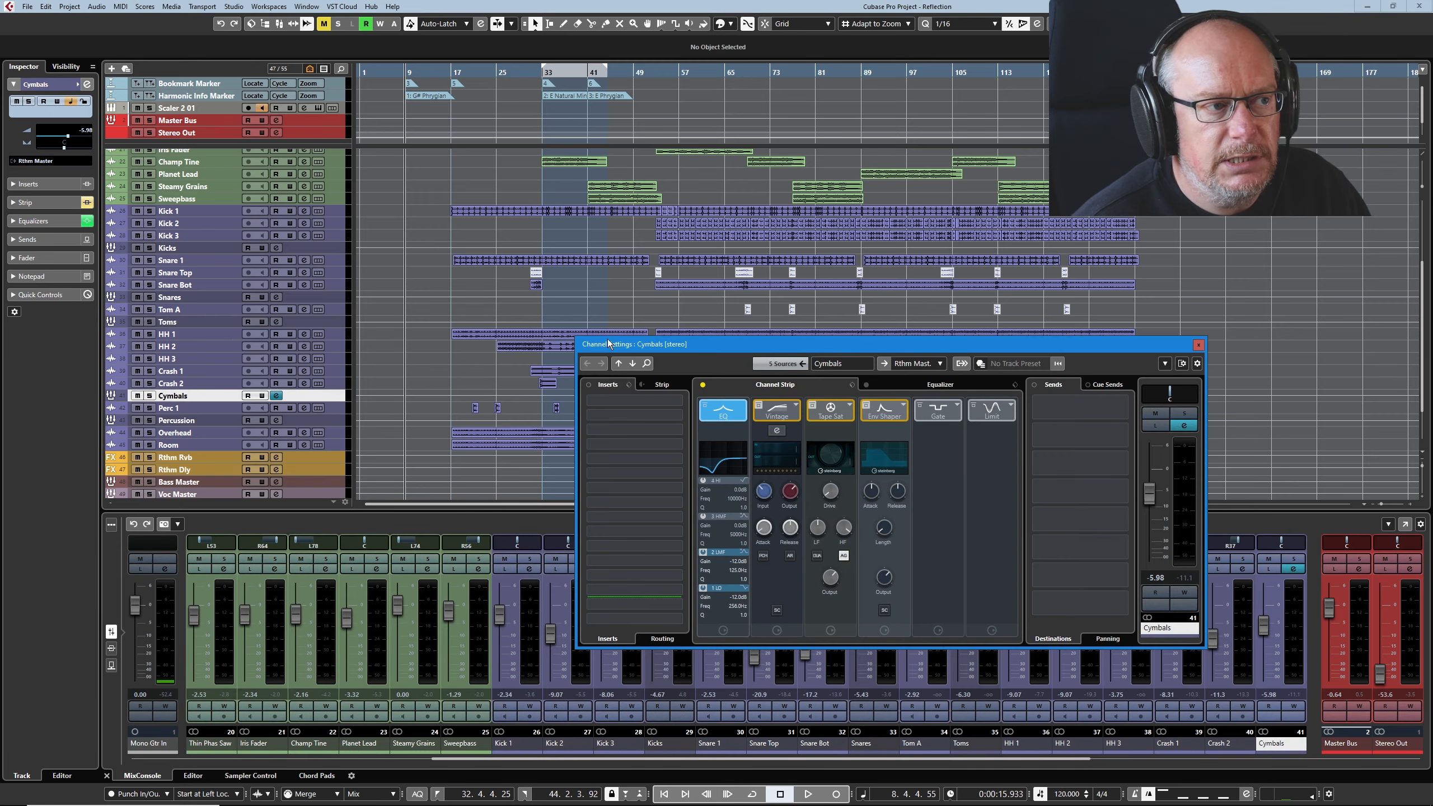
left_click(205, 333)
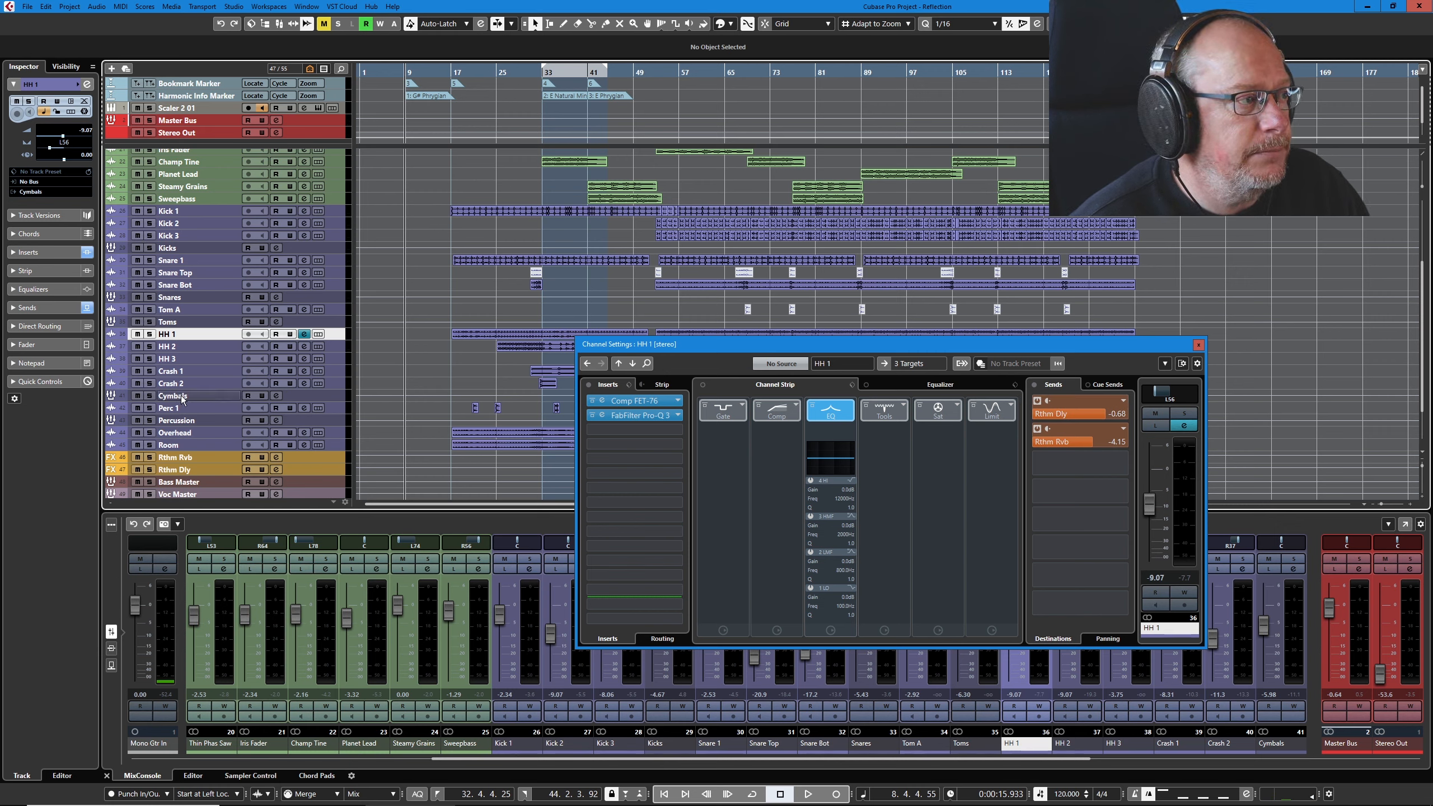
left_click(151, 396)
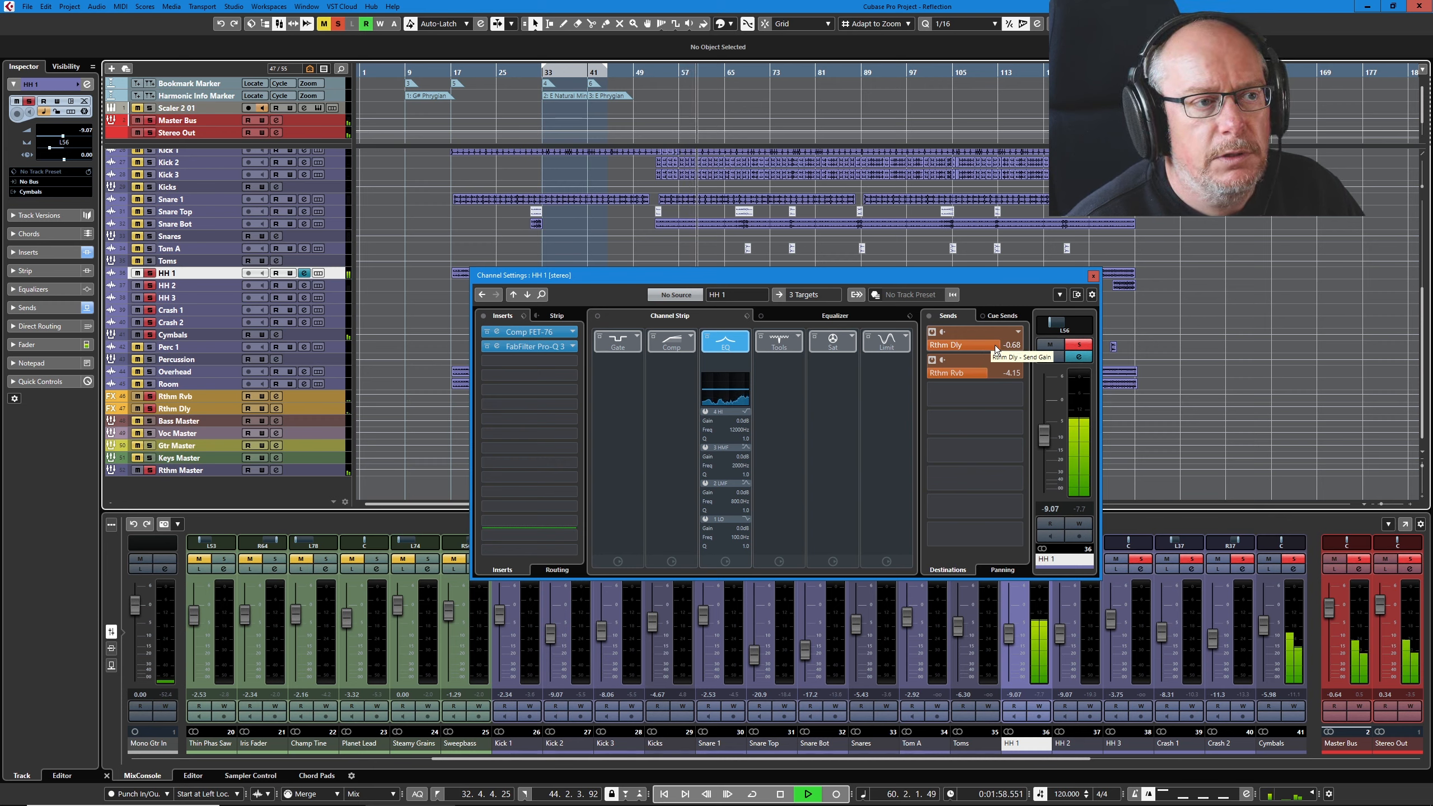
Audition HH 1's Rthm Dly send at 6.02 and fully off, and set it to -0.25
left_click_drag(997, 345, 1054, 358)
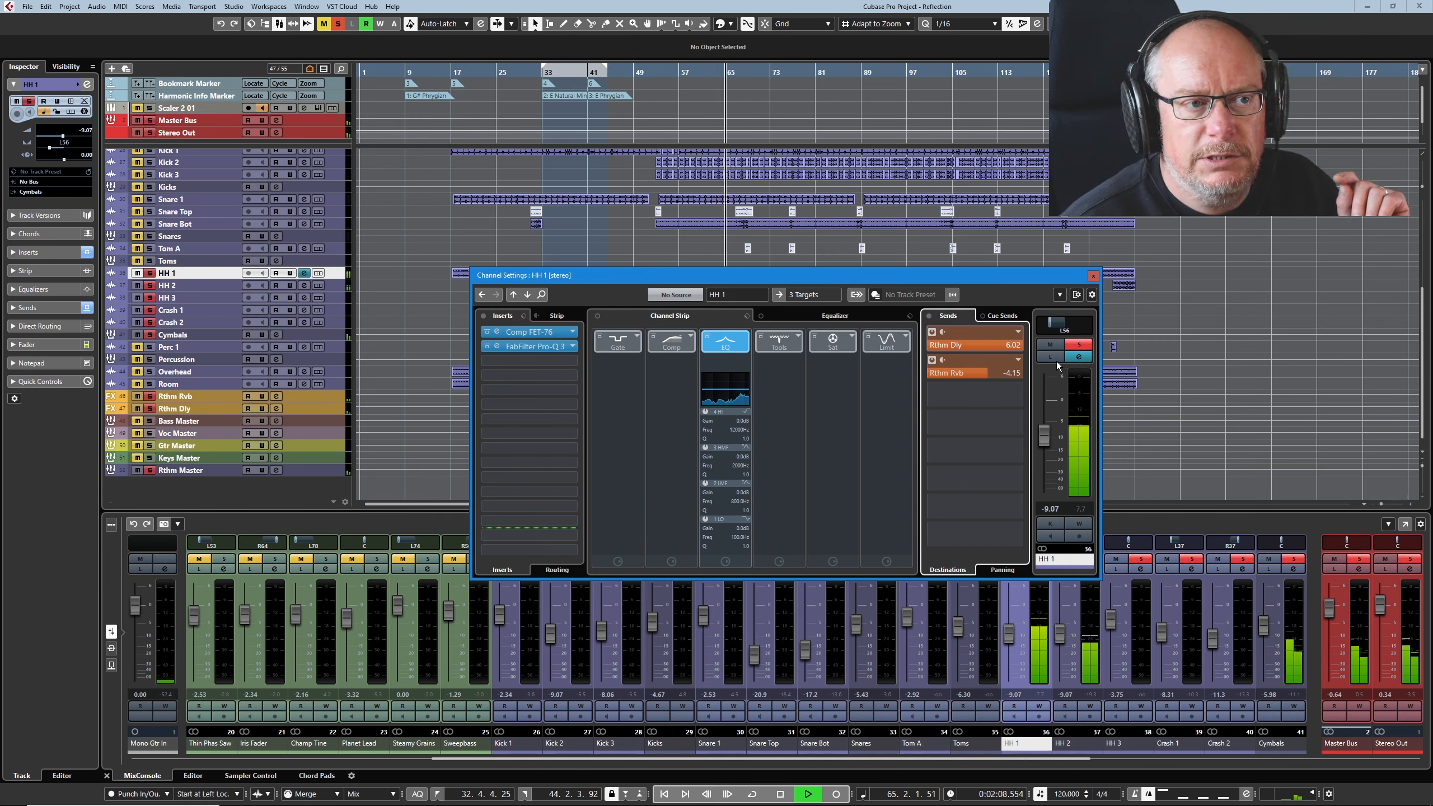
left_click_drag(1089, 363, 878, 354)
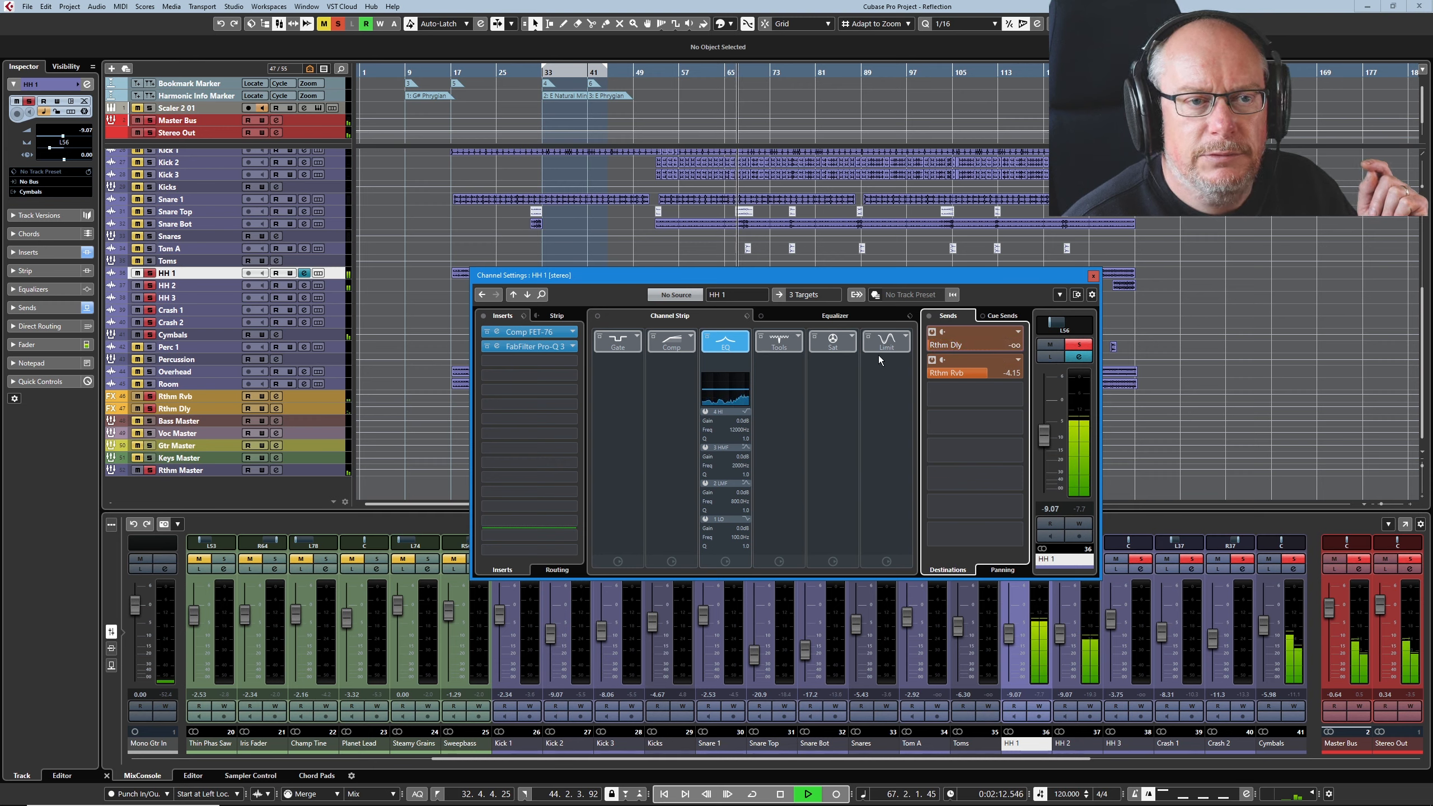
left_click_drag(878, 355, 985, 353)
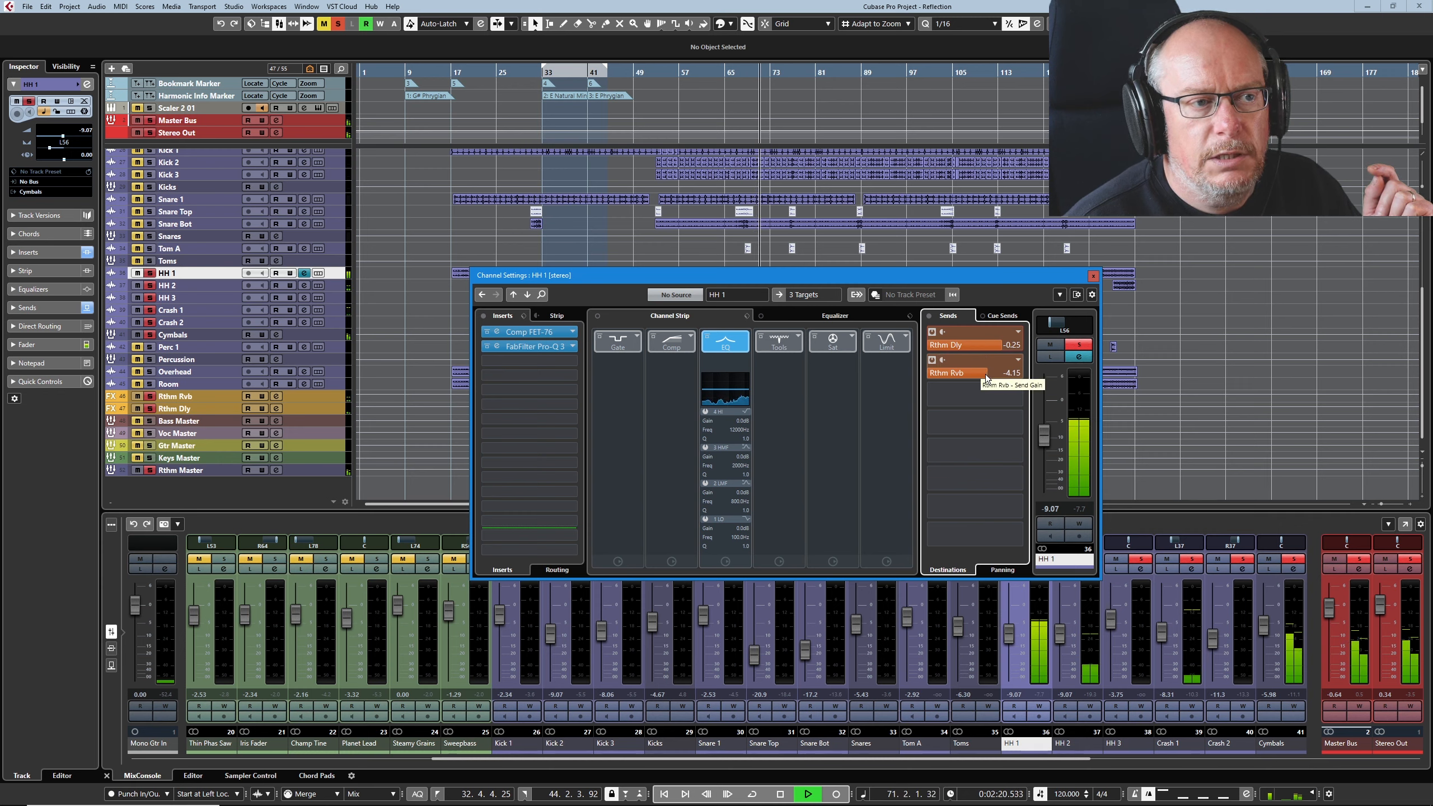
Audition HH 1 with its Rthm Rvb send fully off, and set the send to -3.61
left_click_drag(971, 376, 809, 391)
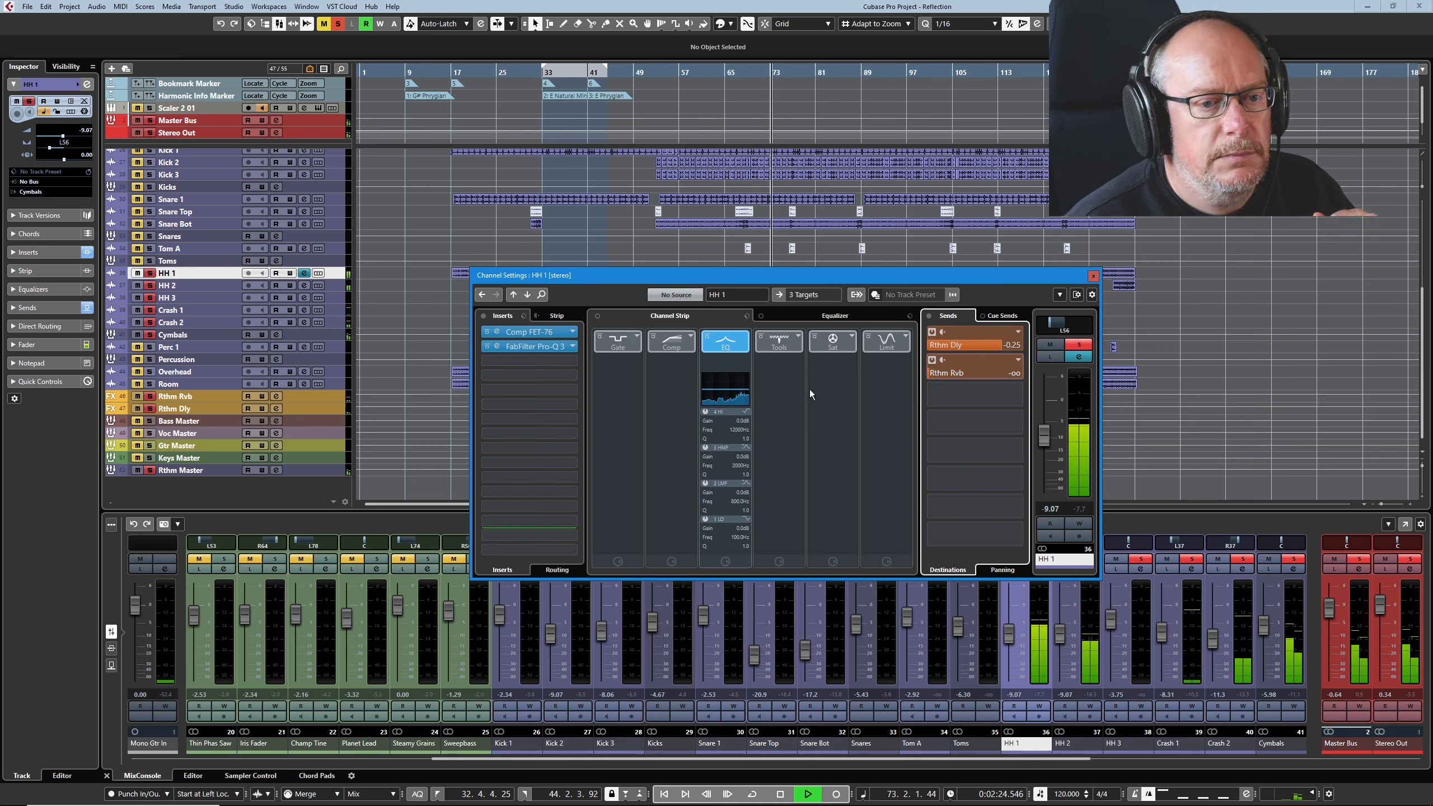
left_click_drag(810, 390, 967, 386)
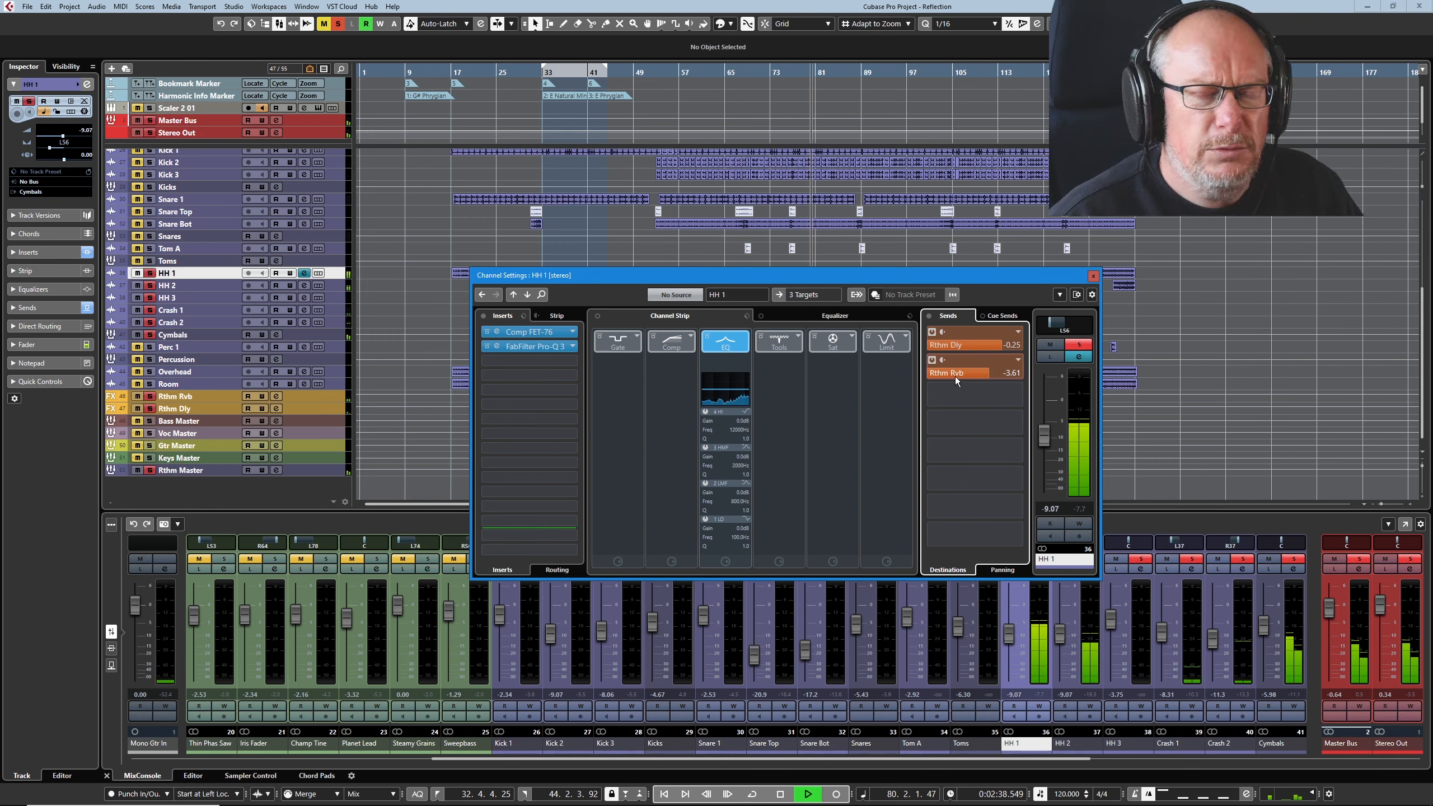
Solo the Rthm Master group and raise the Snares group's Rthm Dly send to -4.47
left_click(780, 794)
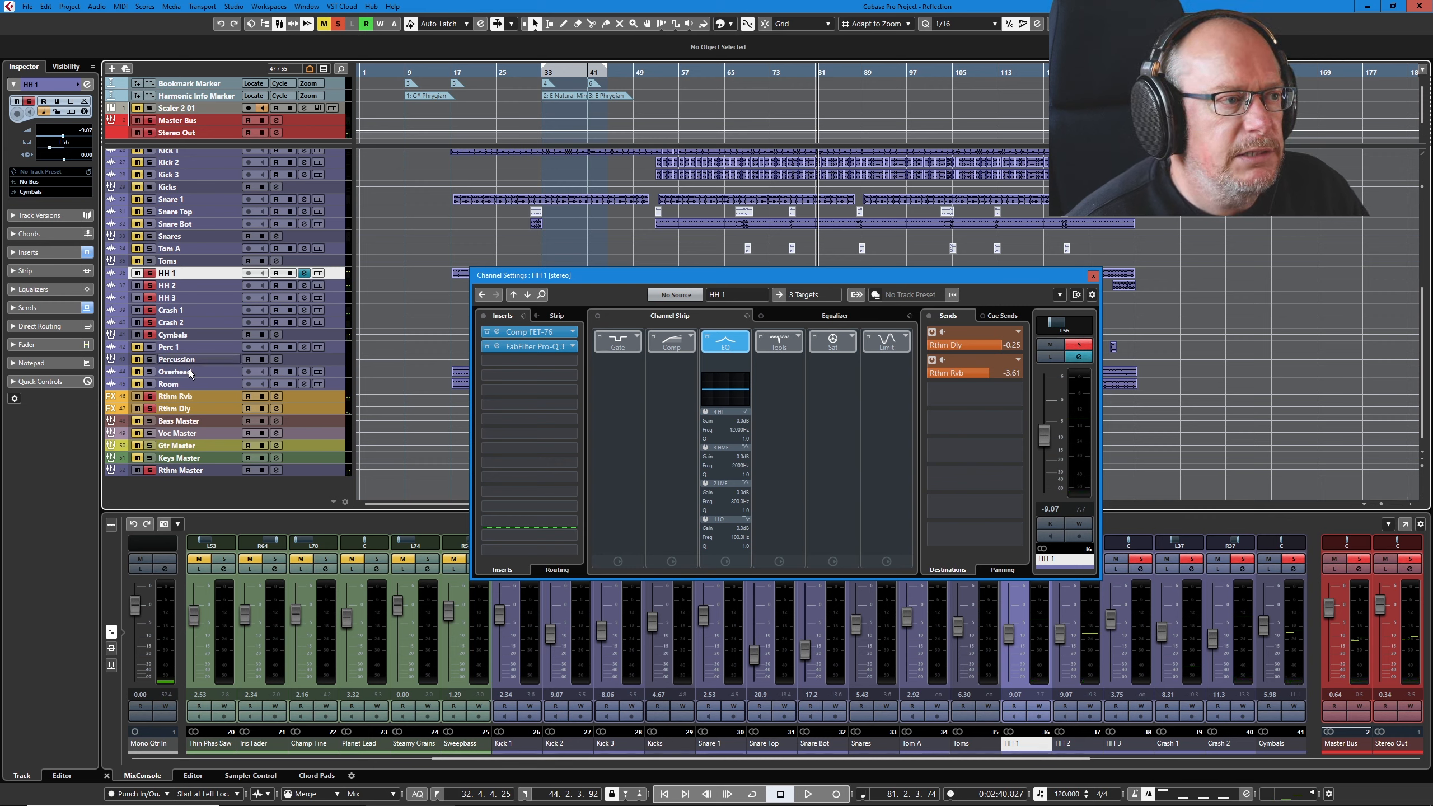
left_click(151, 471)
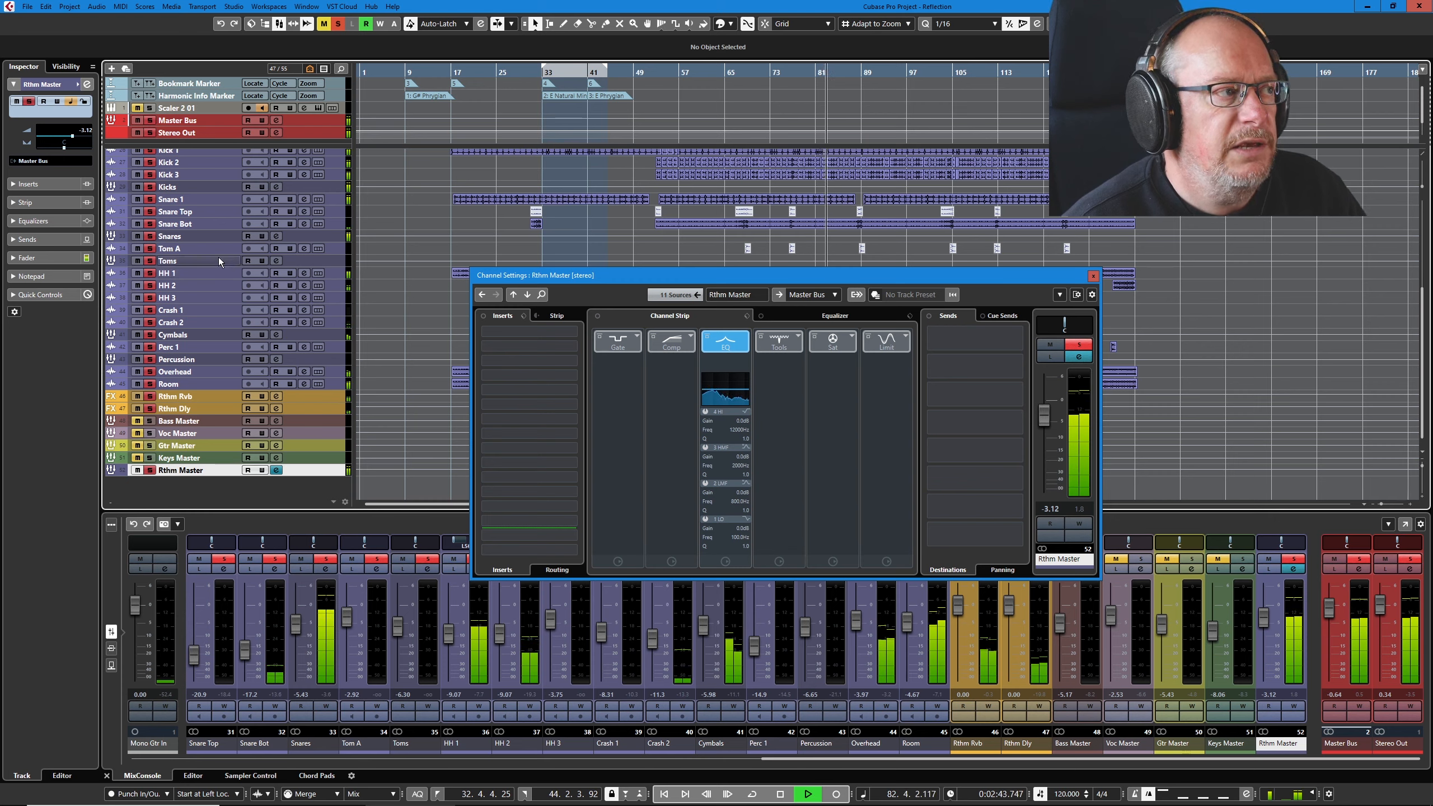
left_click(182, 238)
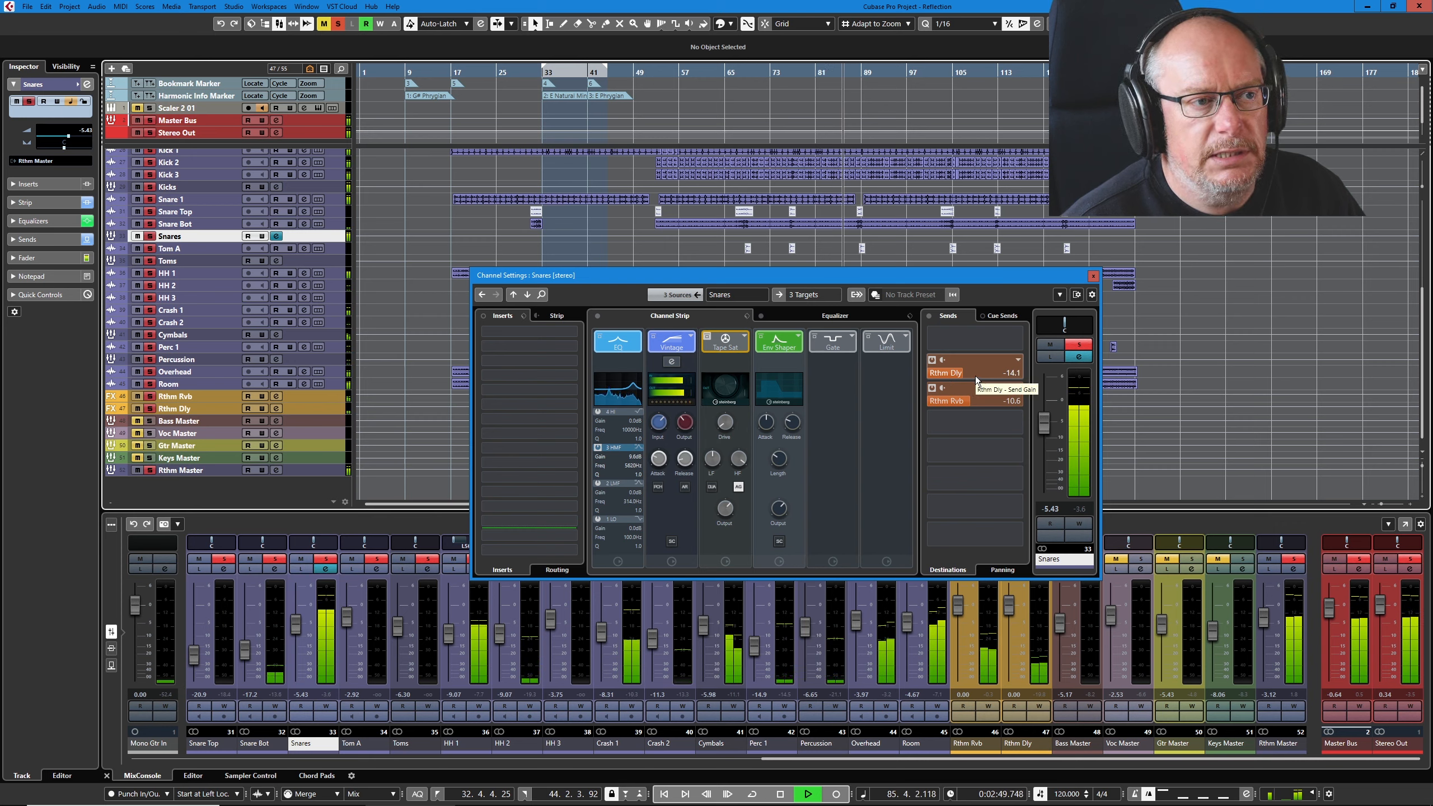
left_click_drag(963, 372, 1011, 370)
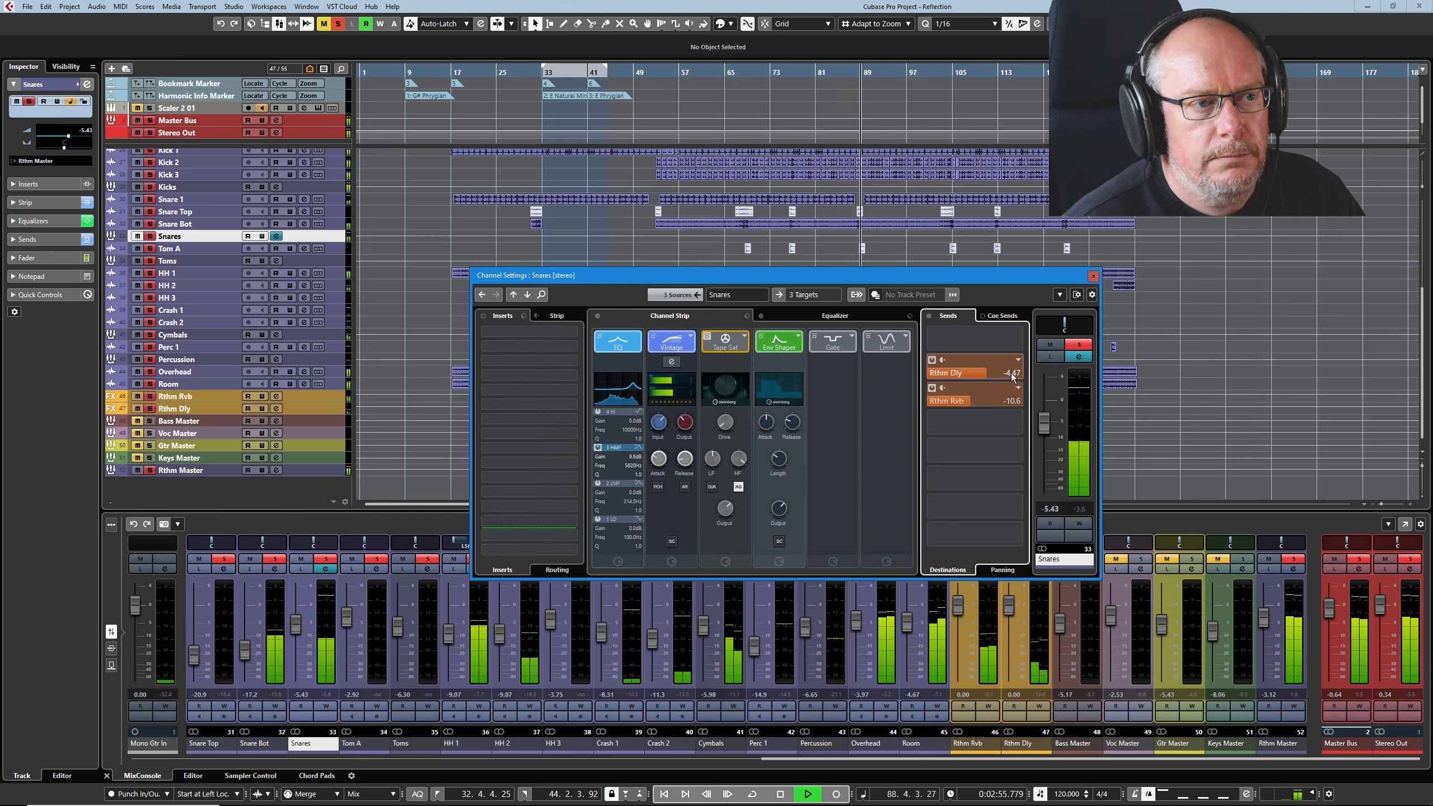
Lower the Snares group's Rthm Dly send to -14.4 and its Rthm Rvb send to -11.2, and stop playback
left_click_drag(1011, 374, 983, 409)
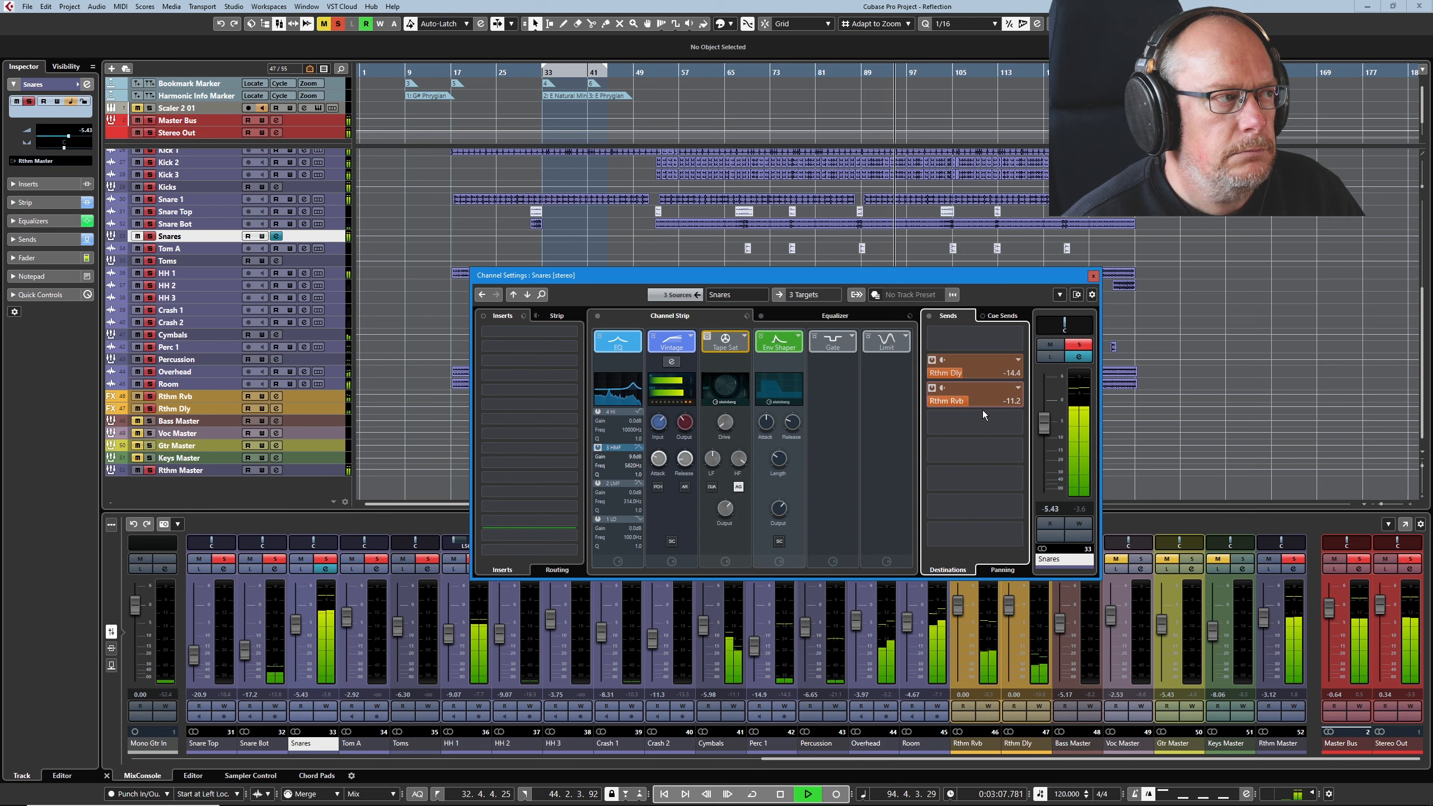
left_click(782, 794)
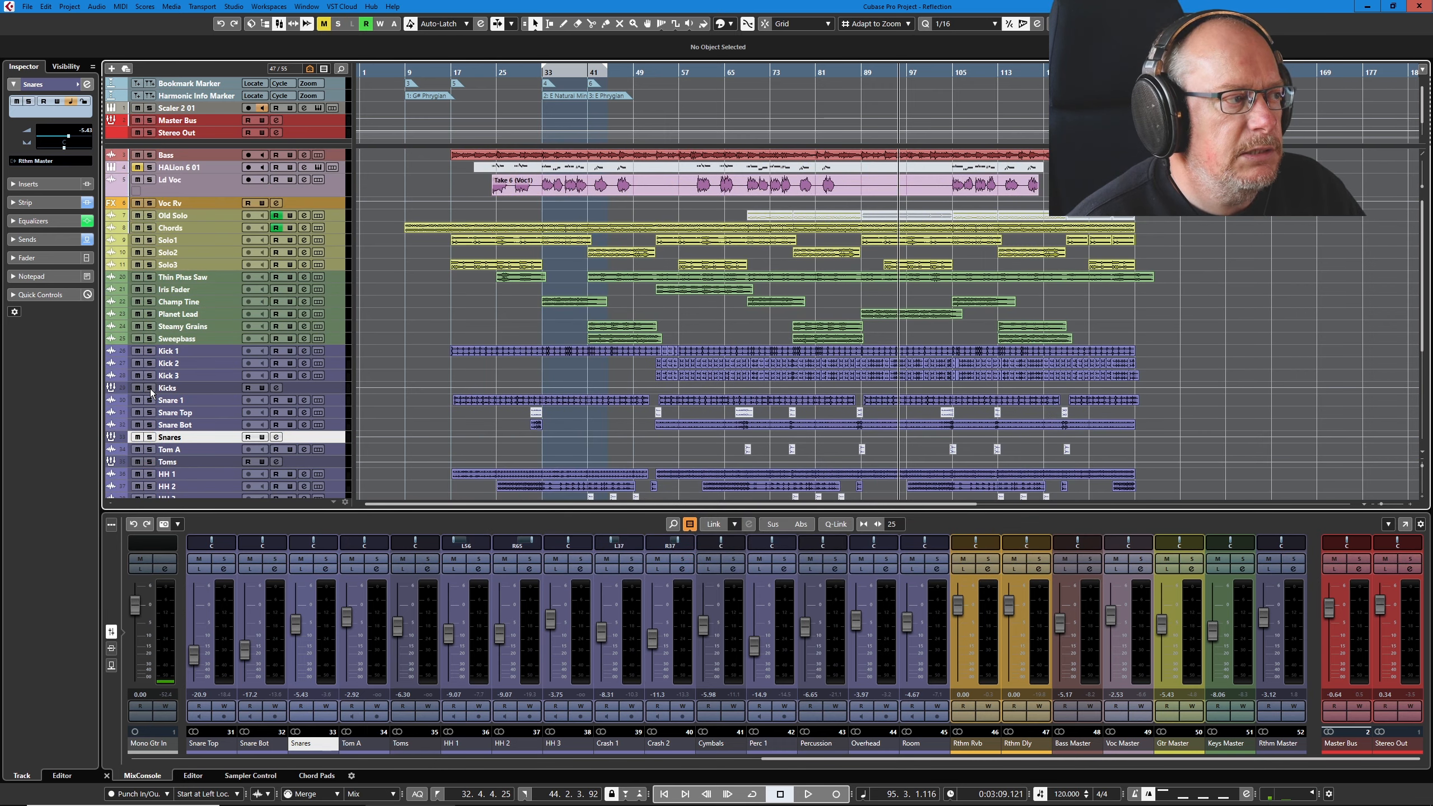
Solo the Kicks group and play it briefly from bar 55
left_click(150, 389)
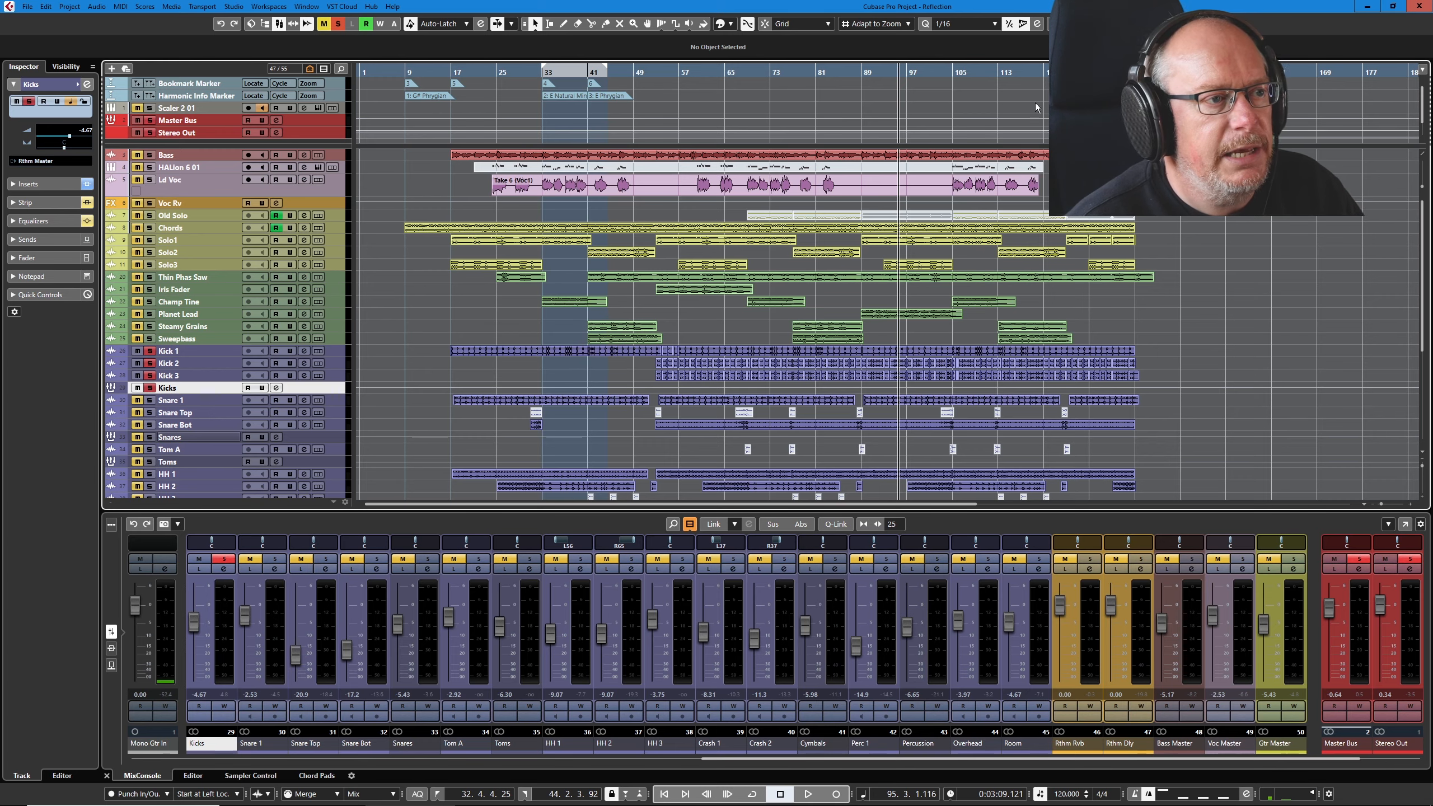
left_click(667, 72)
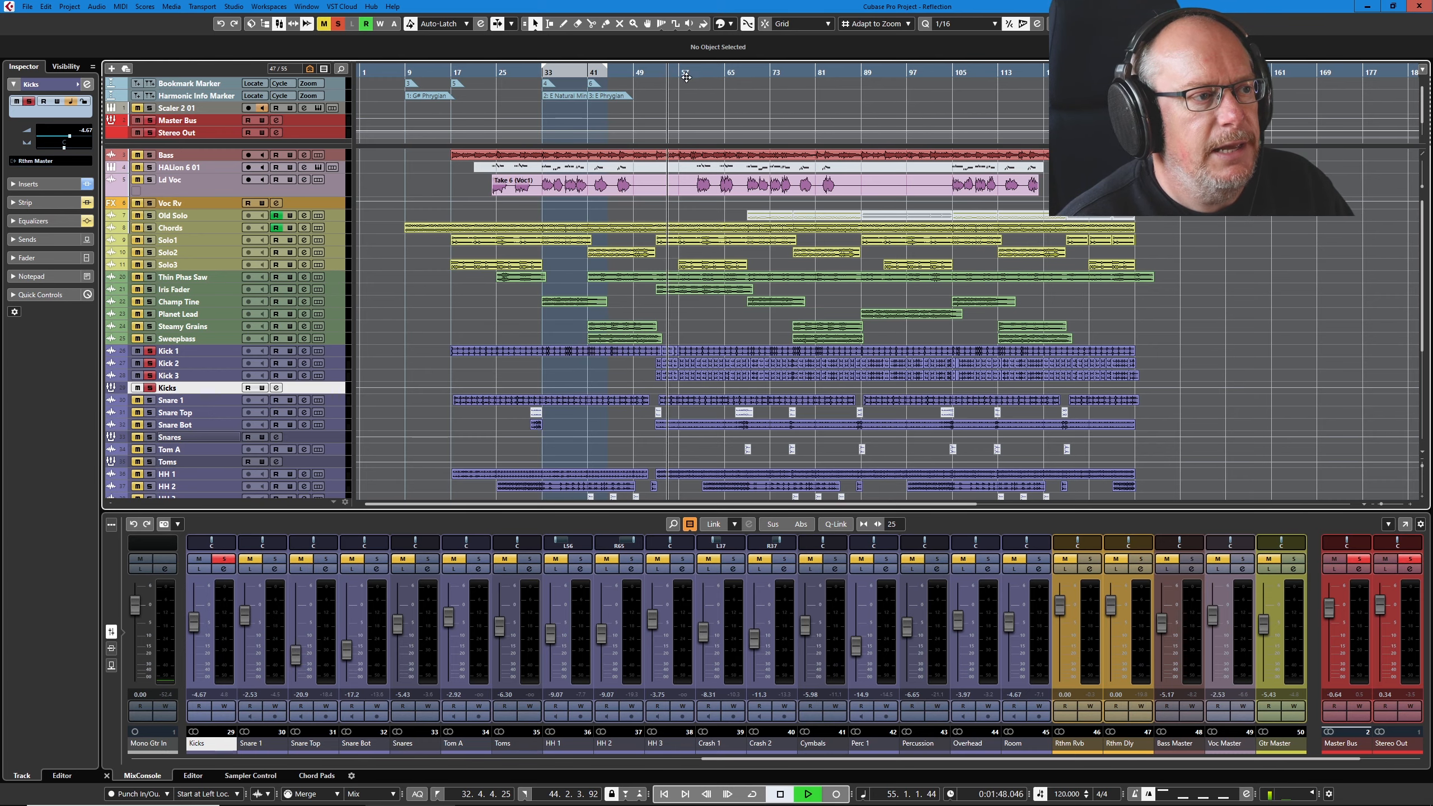
key("space")
Select the Kick 1 through Kicks tracks and enlarge their track heights to compare the kick waveforms at bar 57
scroll(698, 385, "up", 6)
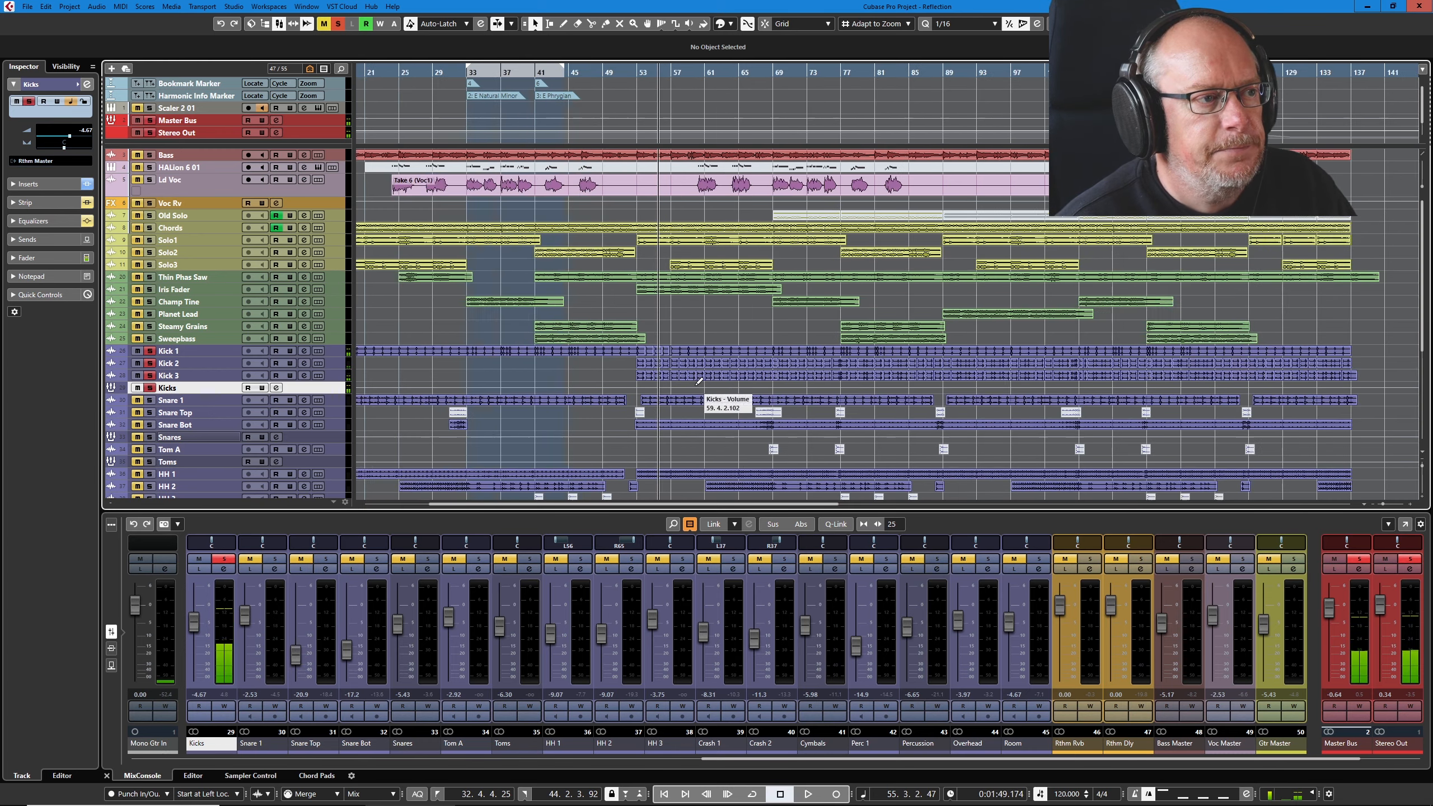
scroll(645, 399, "up", 7)
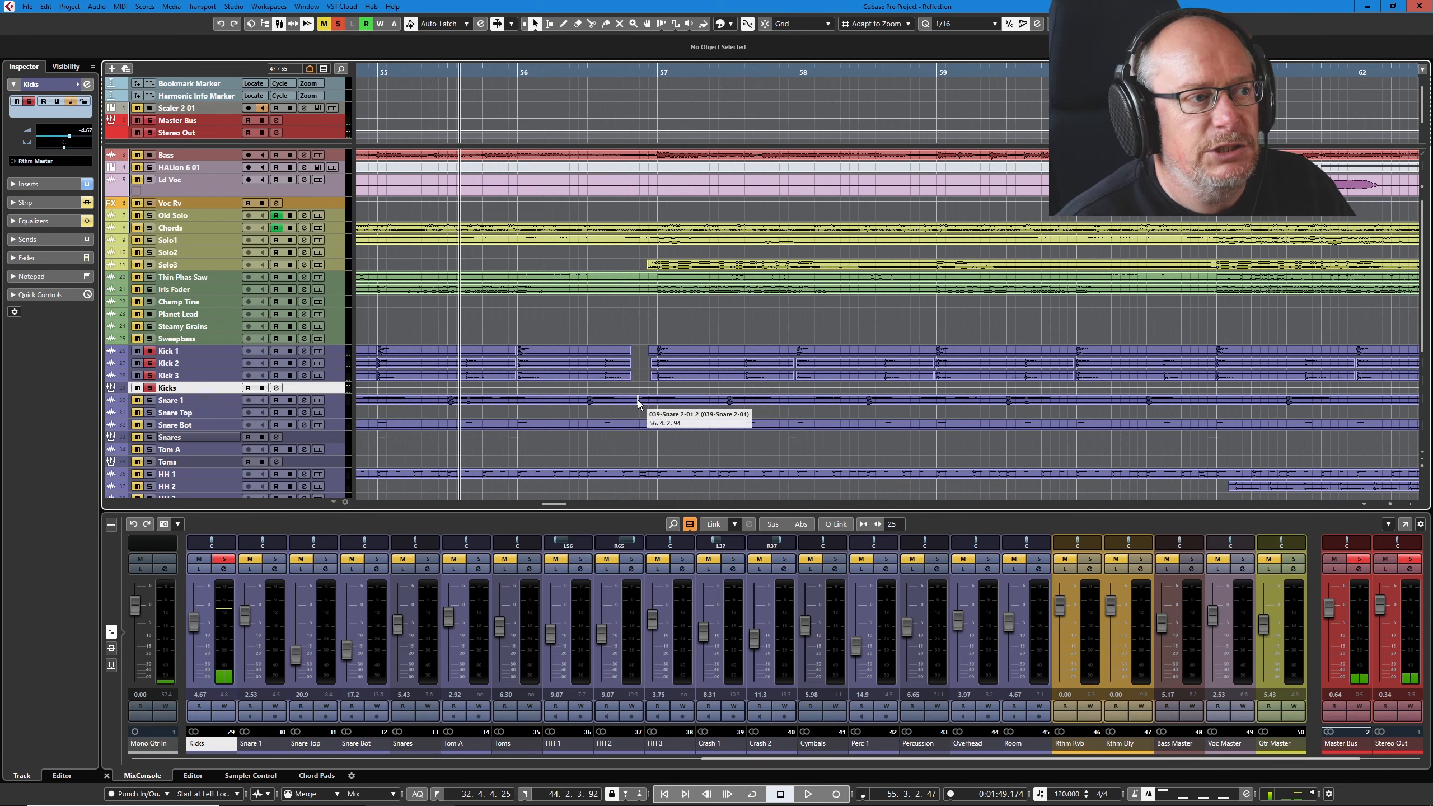
scroll(681, 388, "up", 3)
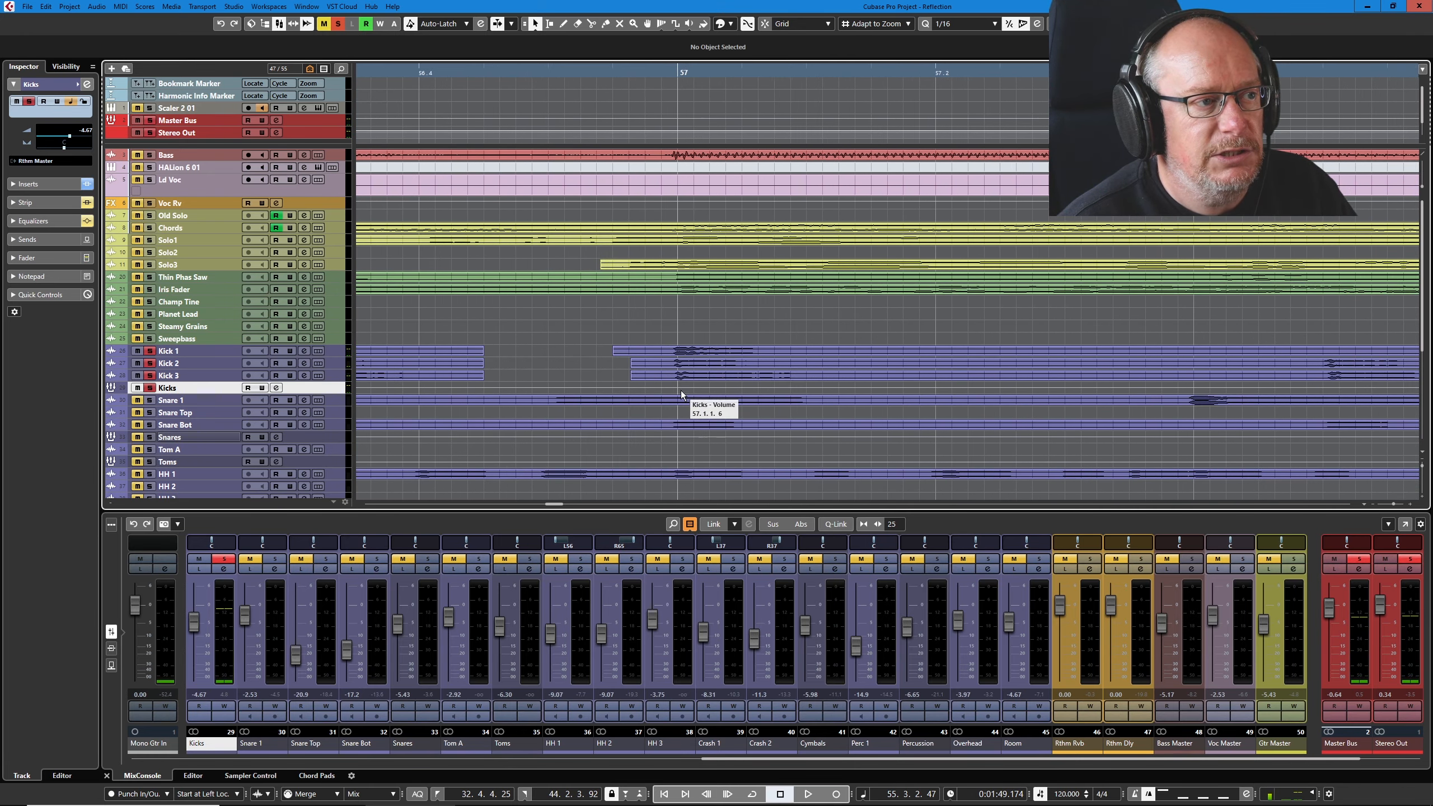
scroll(683, 395, "up", 3)
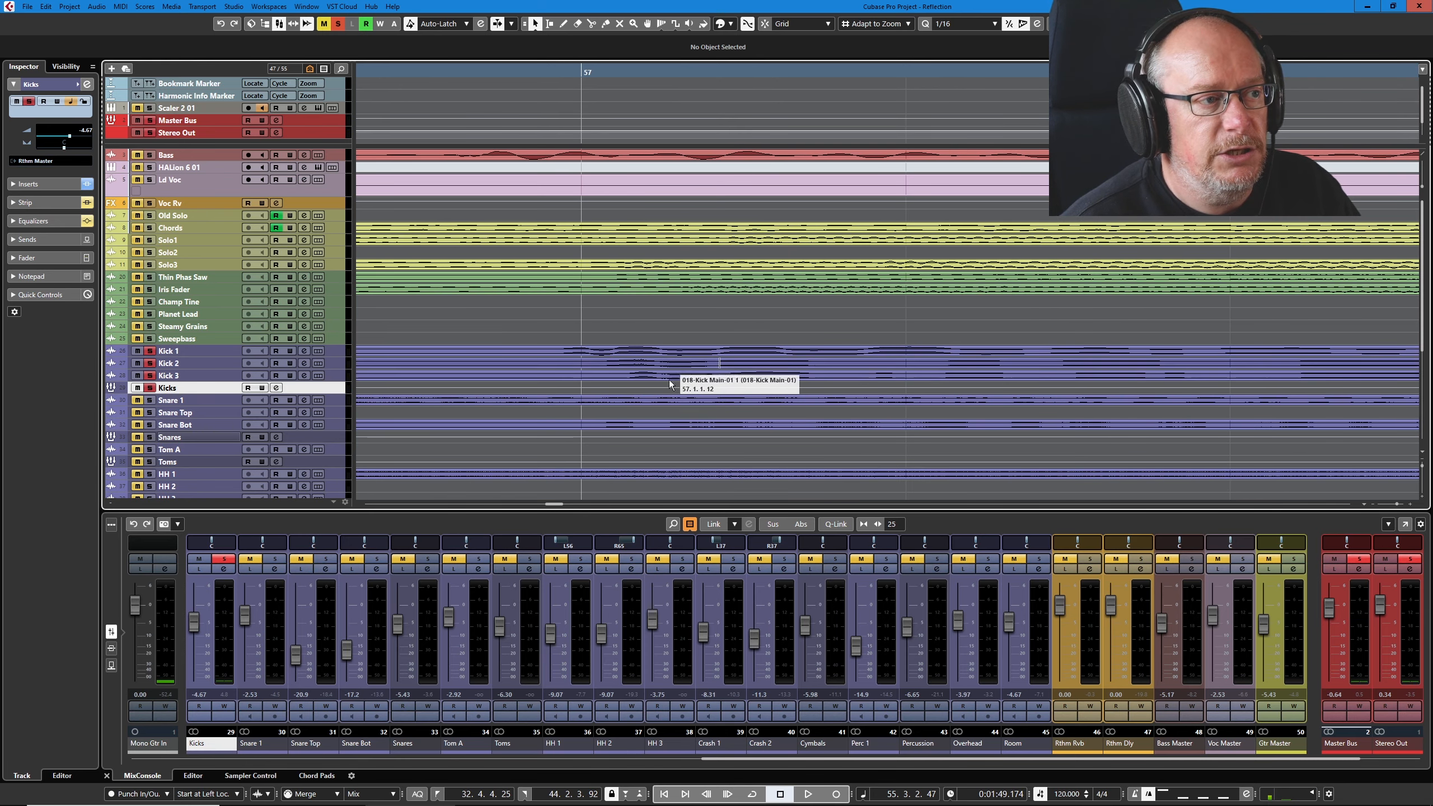
left_click(215, 352, "shift")
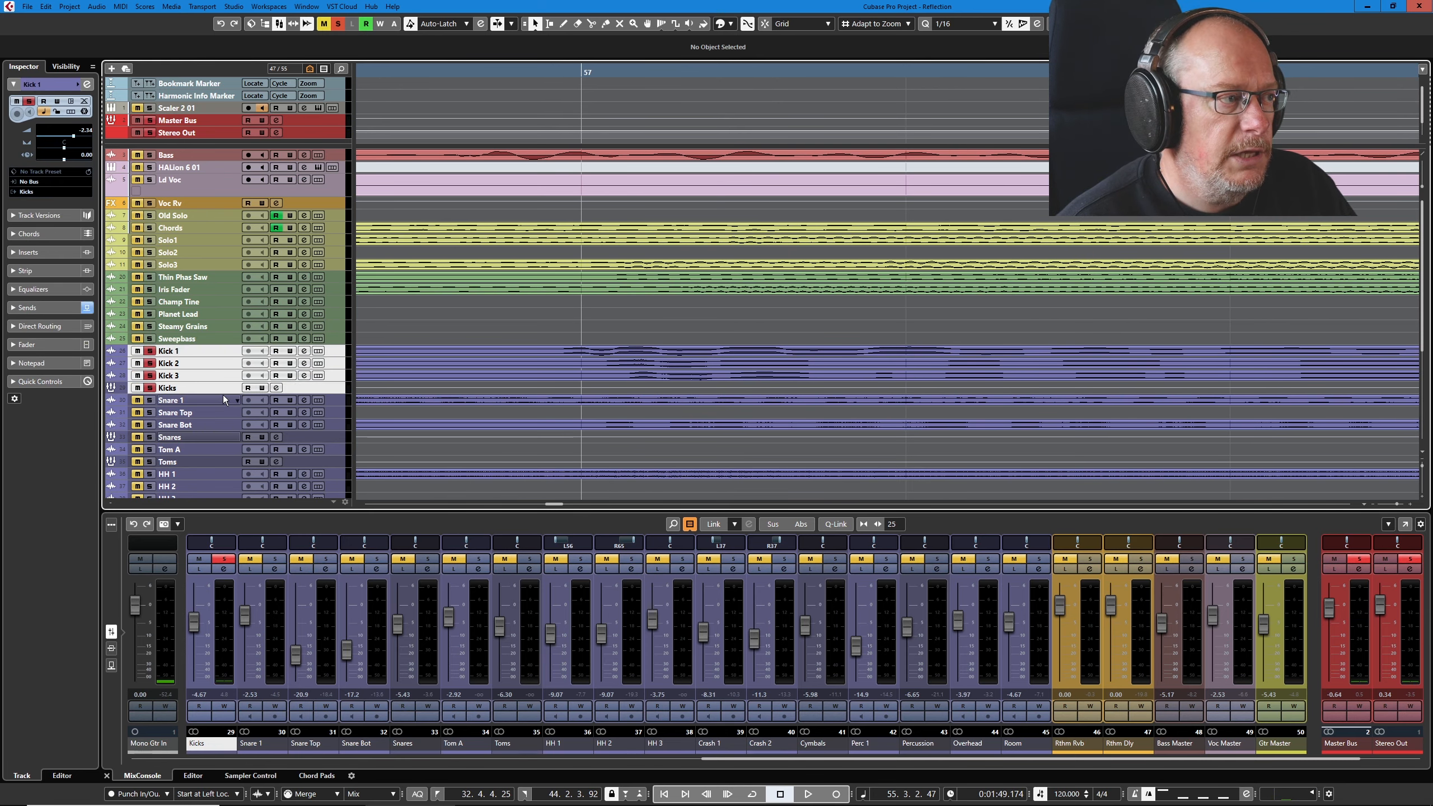
left_click_drag(223, 394, 220, 412)
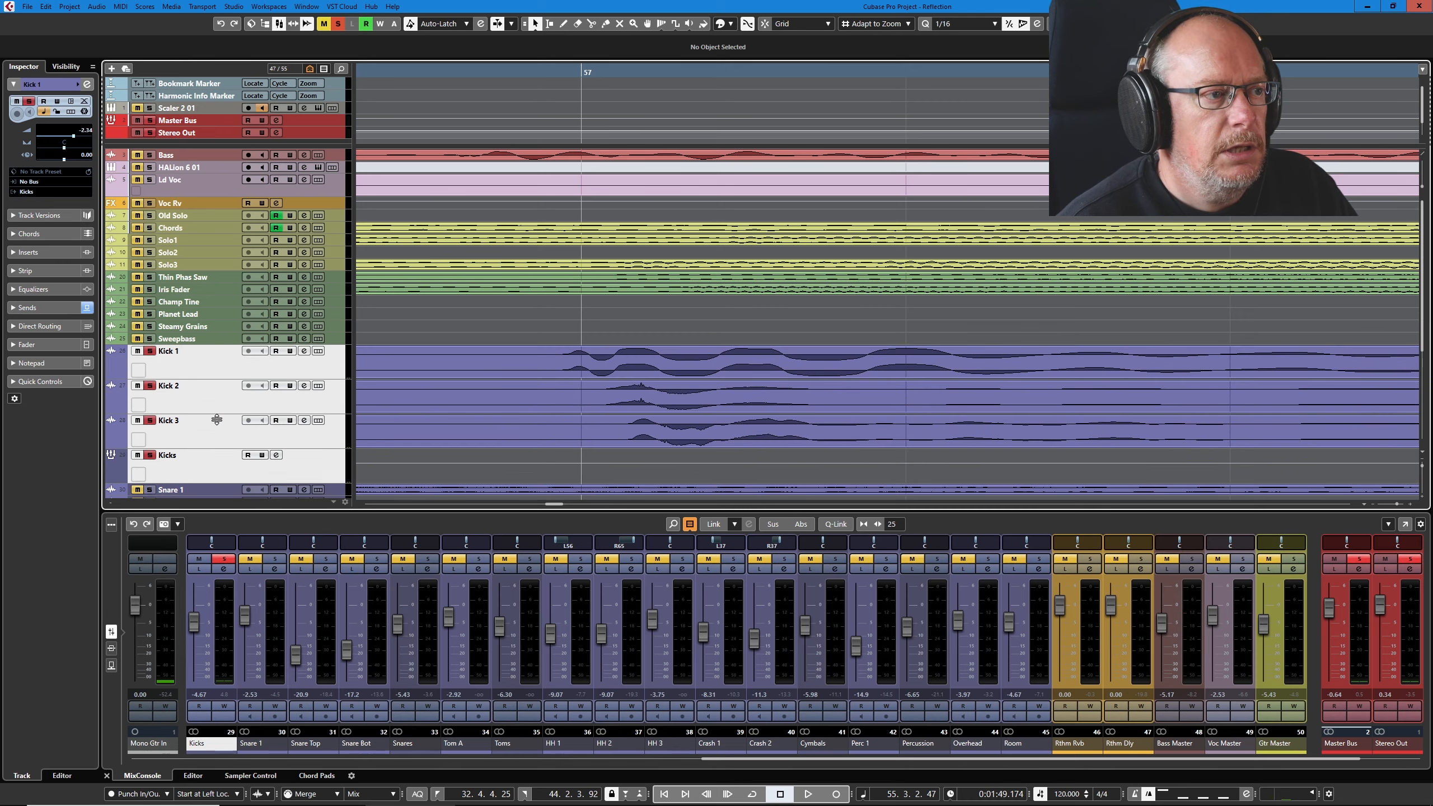
scroll(601, 397, "down", 2)
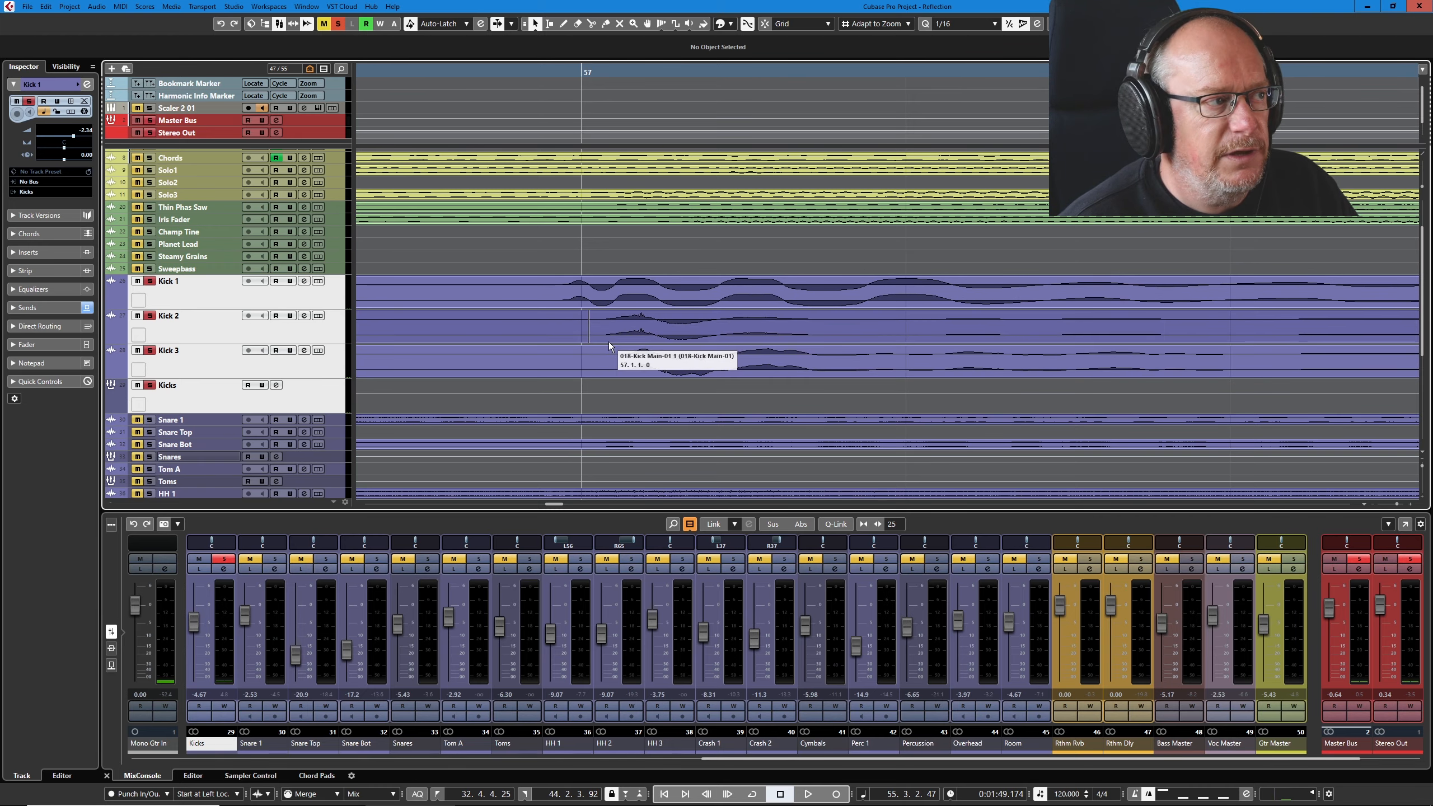
scroll(609, 342, "down", 3)
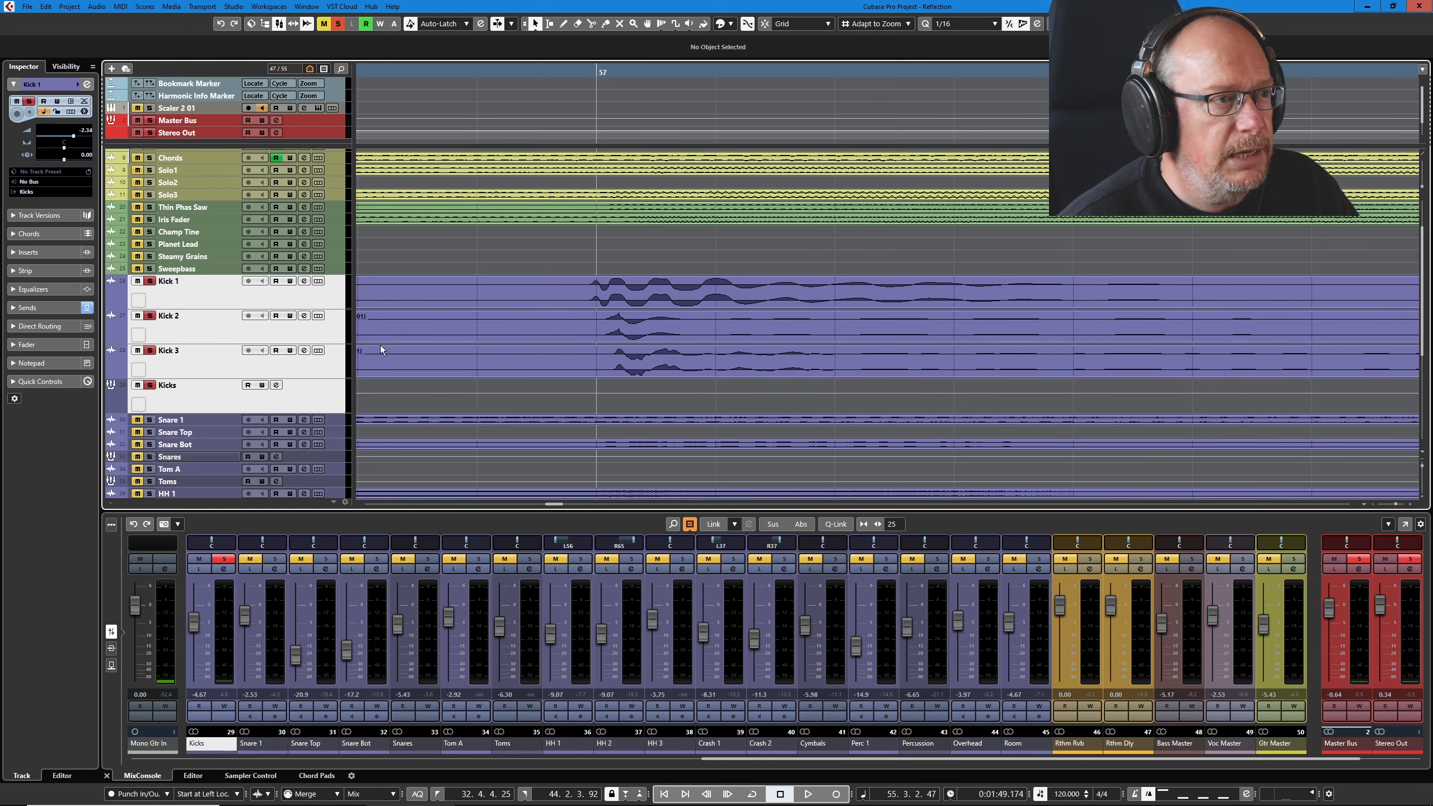
Play the soloed kicks onward to the start of bar 59
key("space")
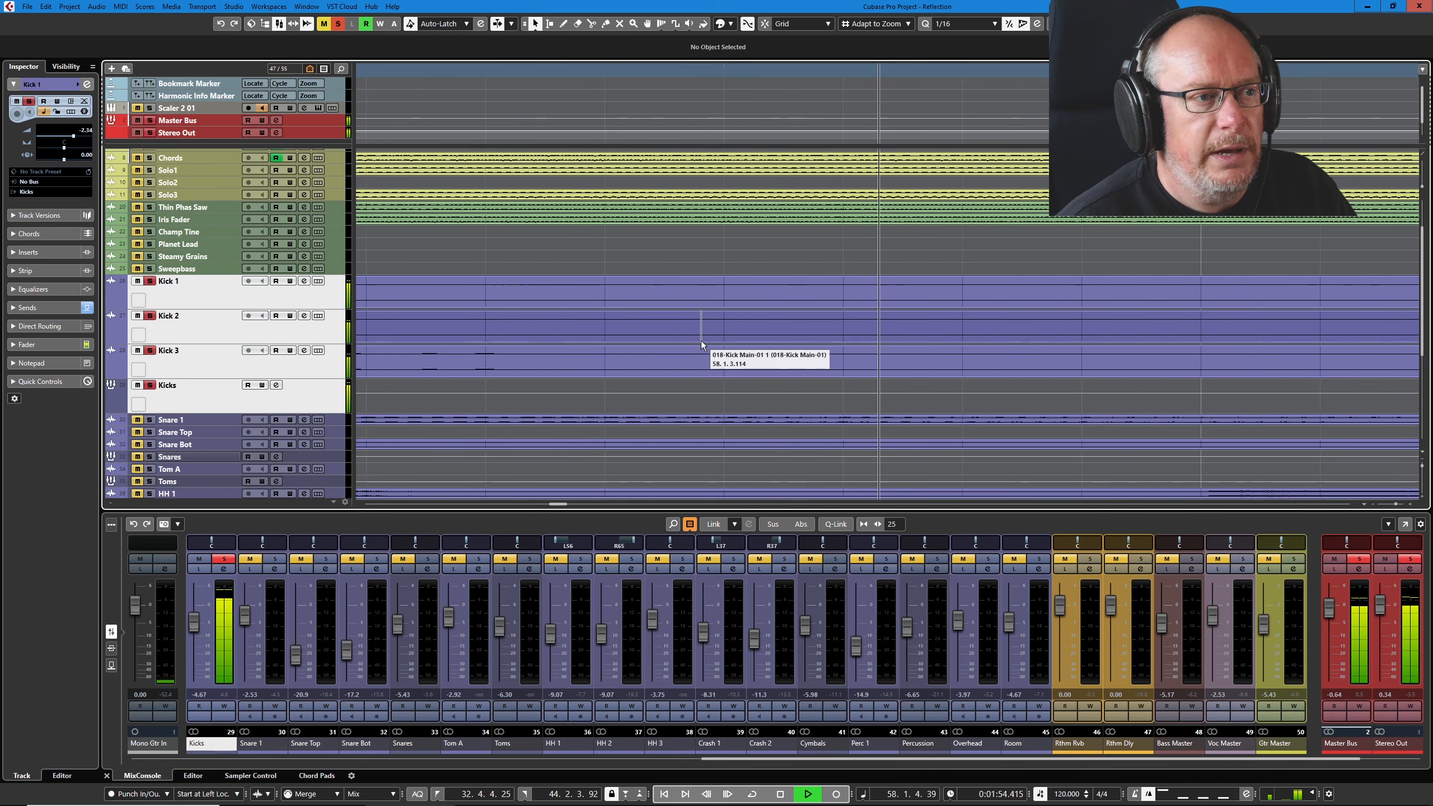
key("space")
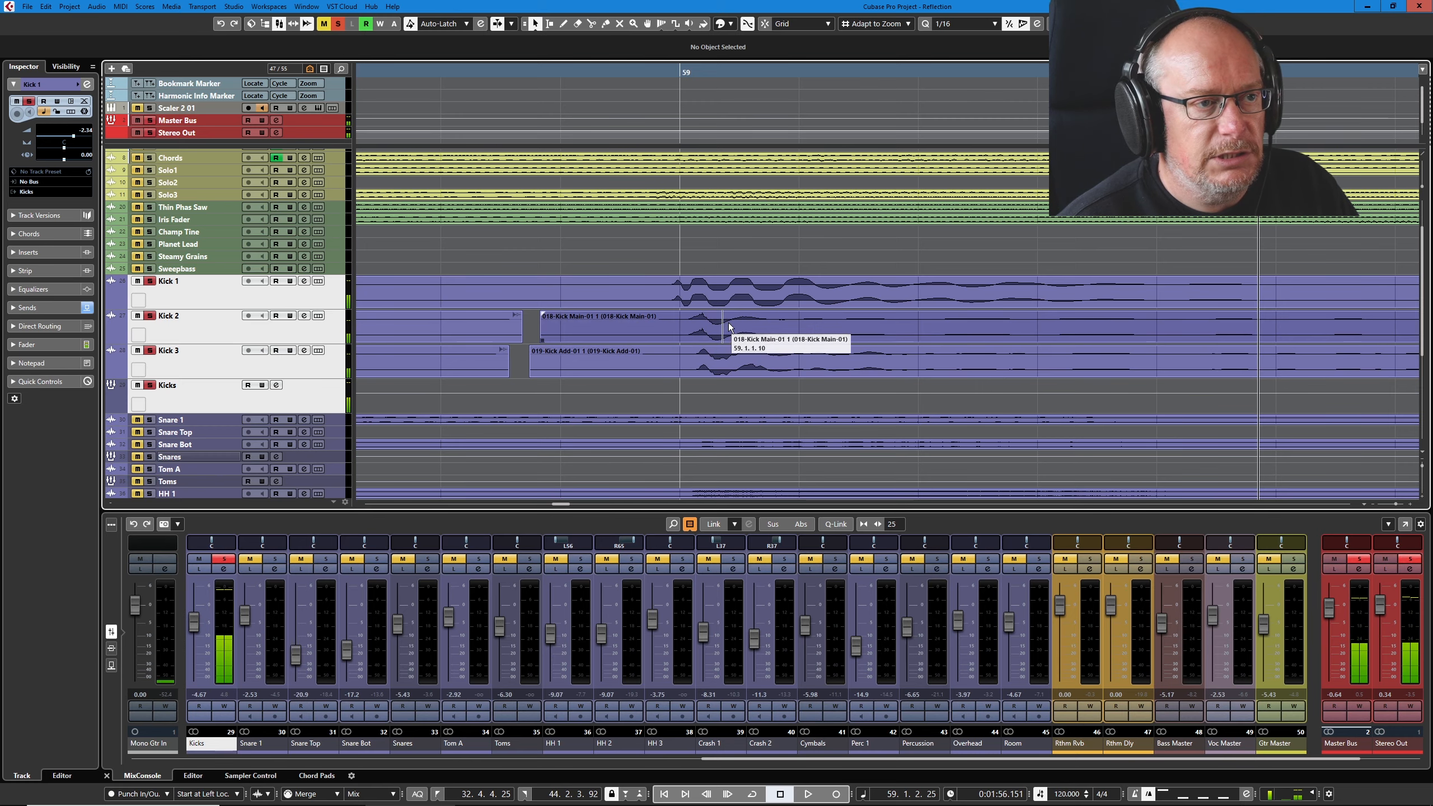
scroll(717, 286, "down", 3)
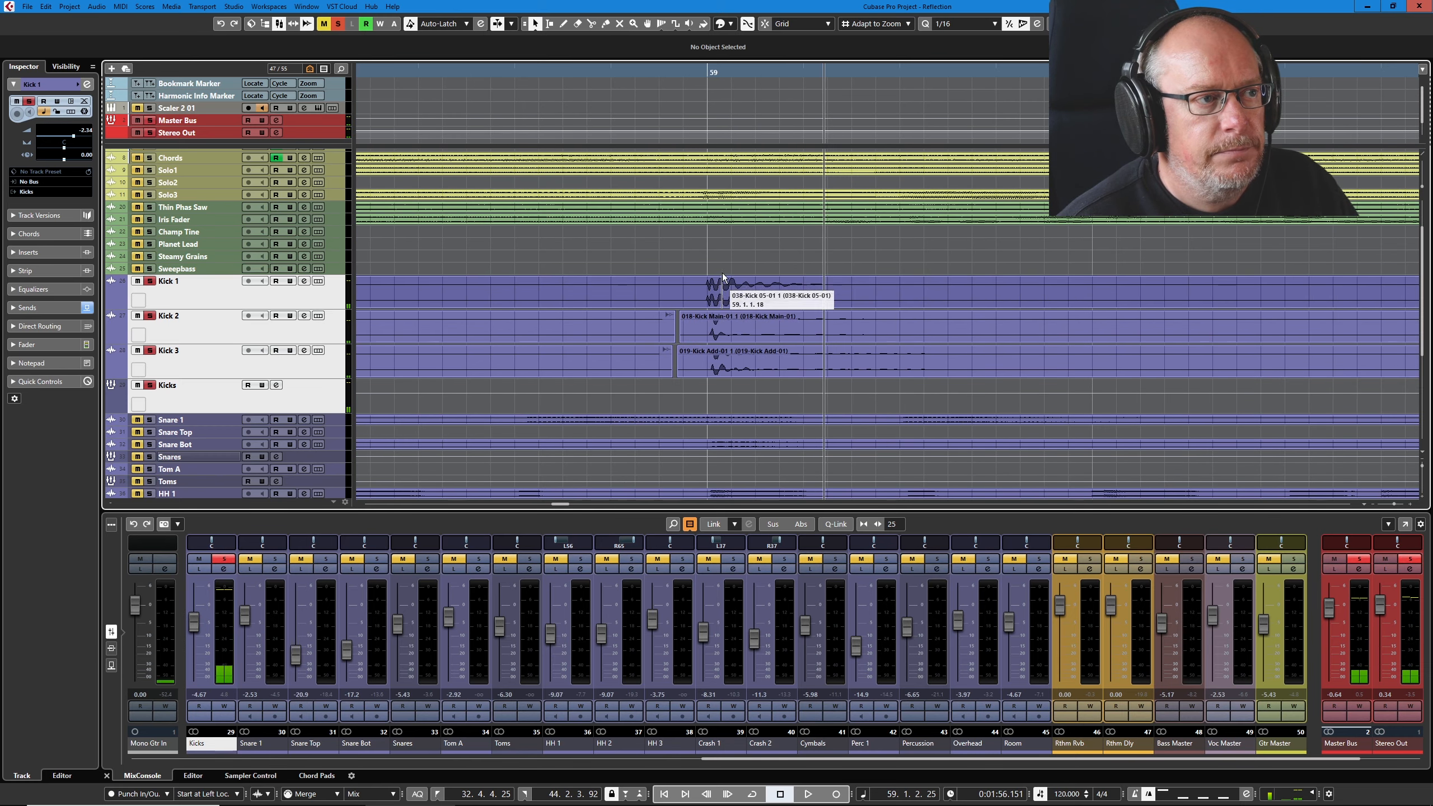
Set the cycle range from 58.4.3.14 to 59.2.2.58 around the kick hit at bar 59, and play it in a loop
left_click_drag(526, 65, 1123, 64)
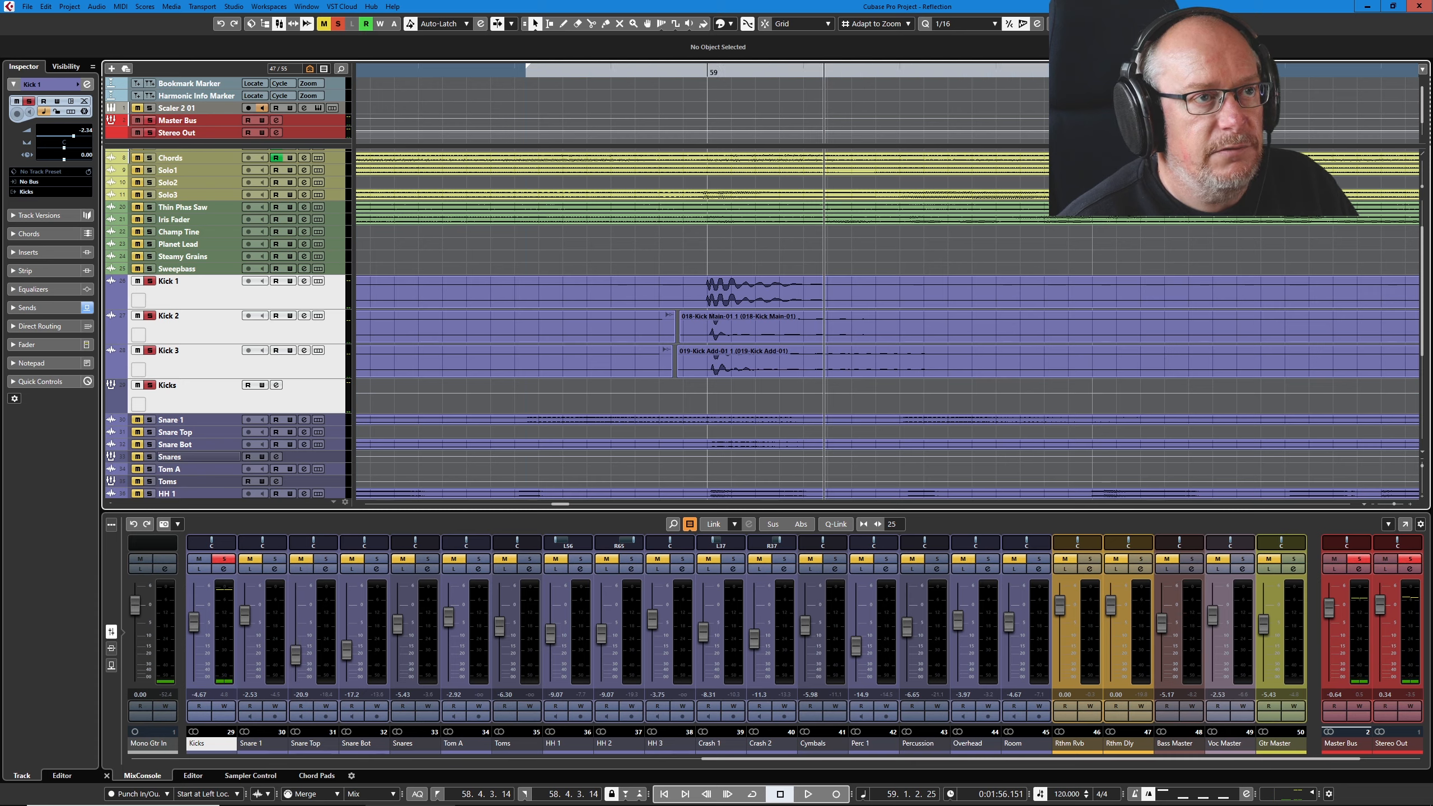
key("KP_Divide")
key("KP_1")
key("space")
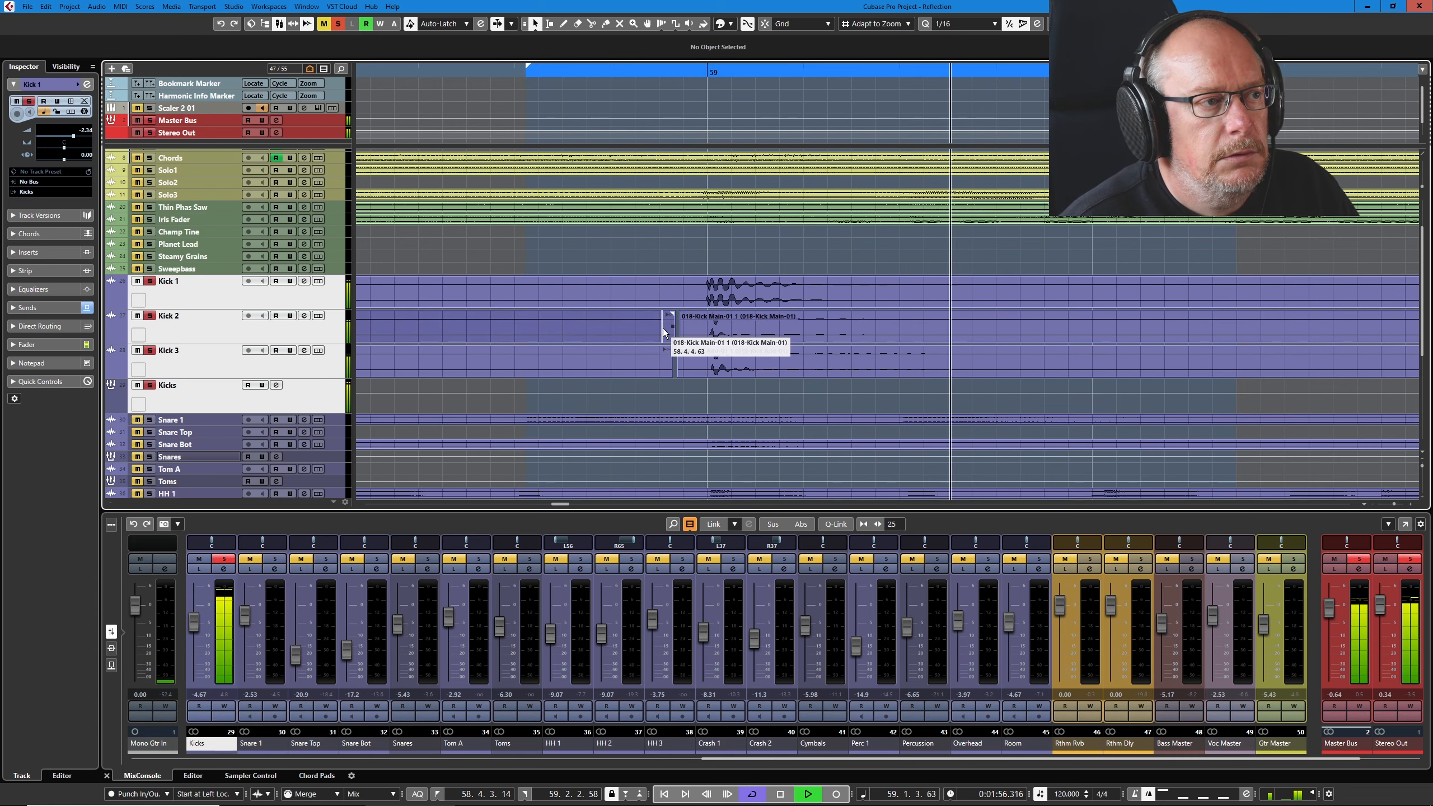
Shift the Kick 2 and Kick 3 events at bar 59 slightly earlier against Kick 1, starting the Kick 3 event at 58.4.4.82
left_click(733, 332)
left_click_drag(734, 329, 748, 356)
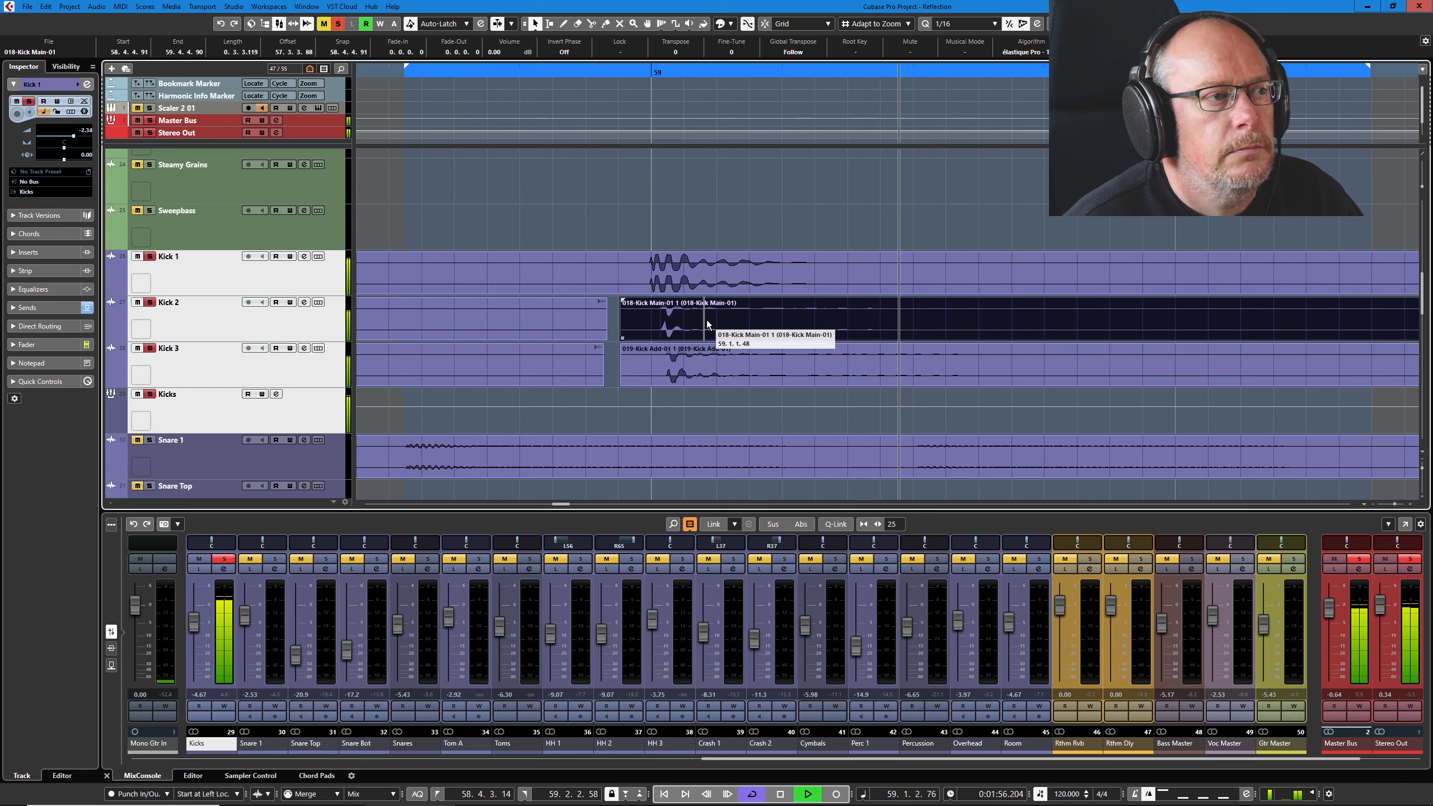
left_click_drag(708, 320, 700, 366)
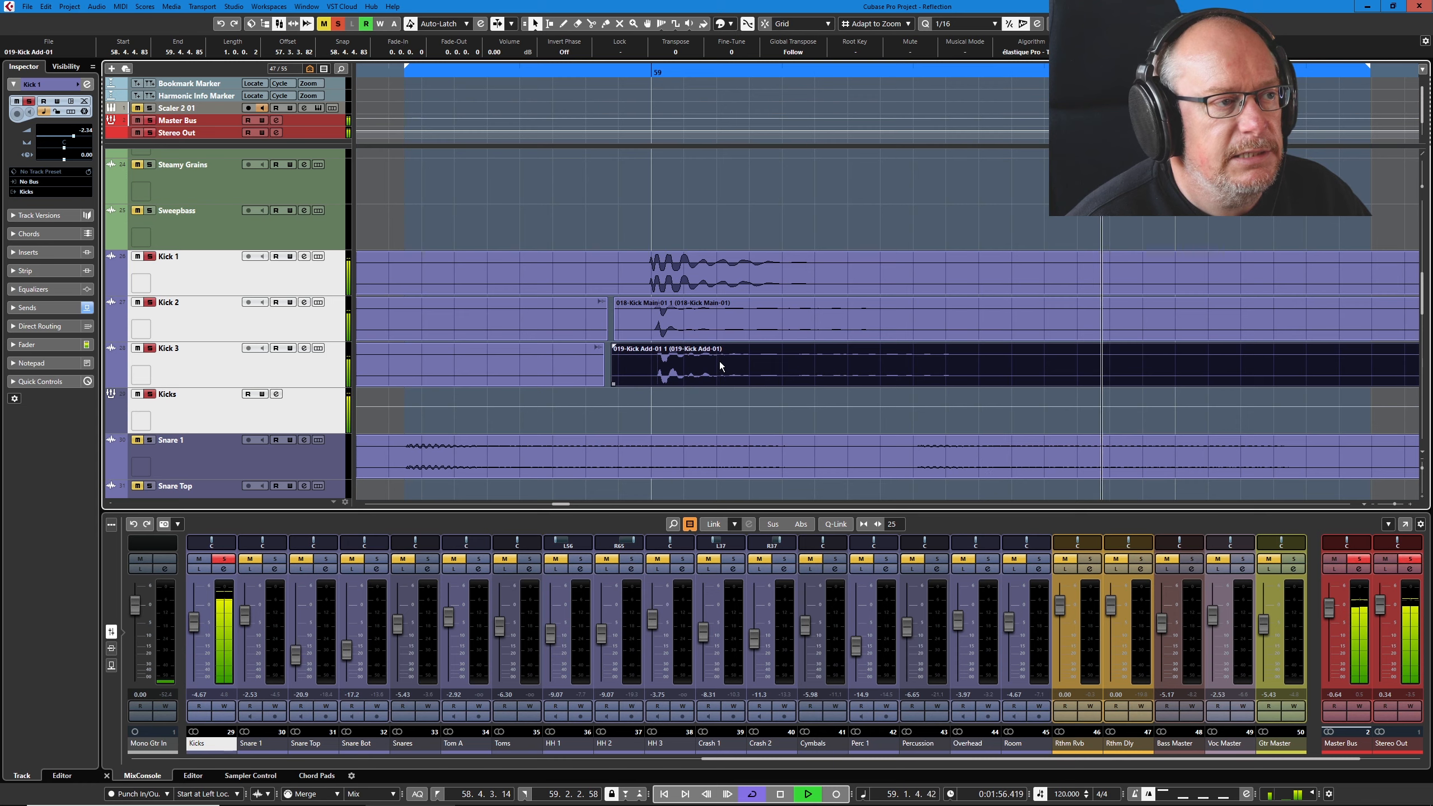
mouse_move(720, 361)
left_mouse_down()
mouse_move(732, 366)
mouse_move(718, 372)
left_mouse_up()
Stop the looped playback and return the tracks to their compact height around bar 59
key("space")
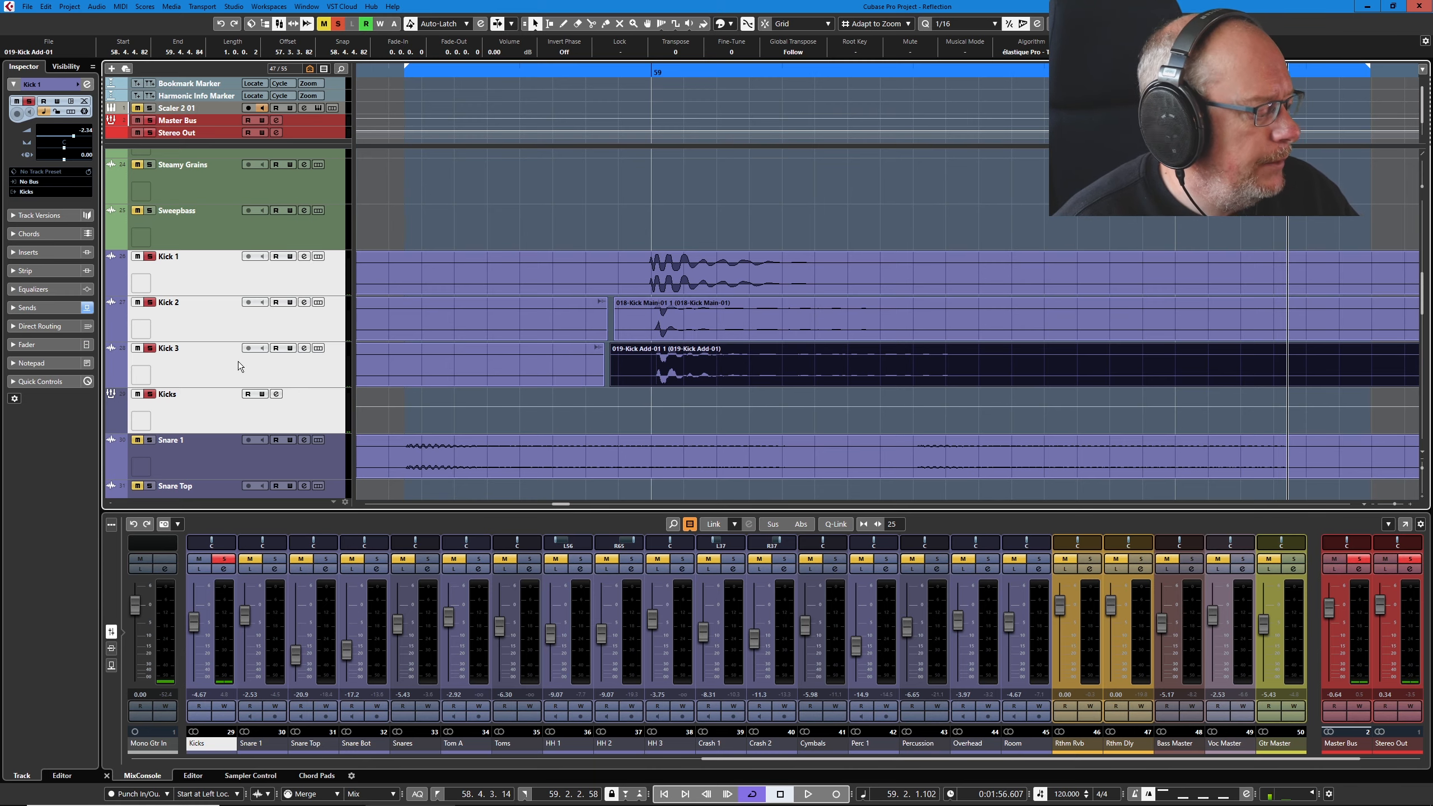
key("shift+g")
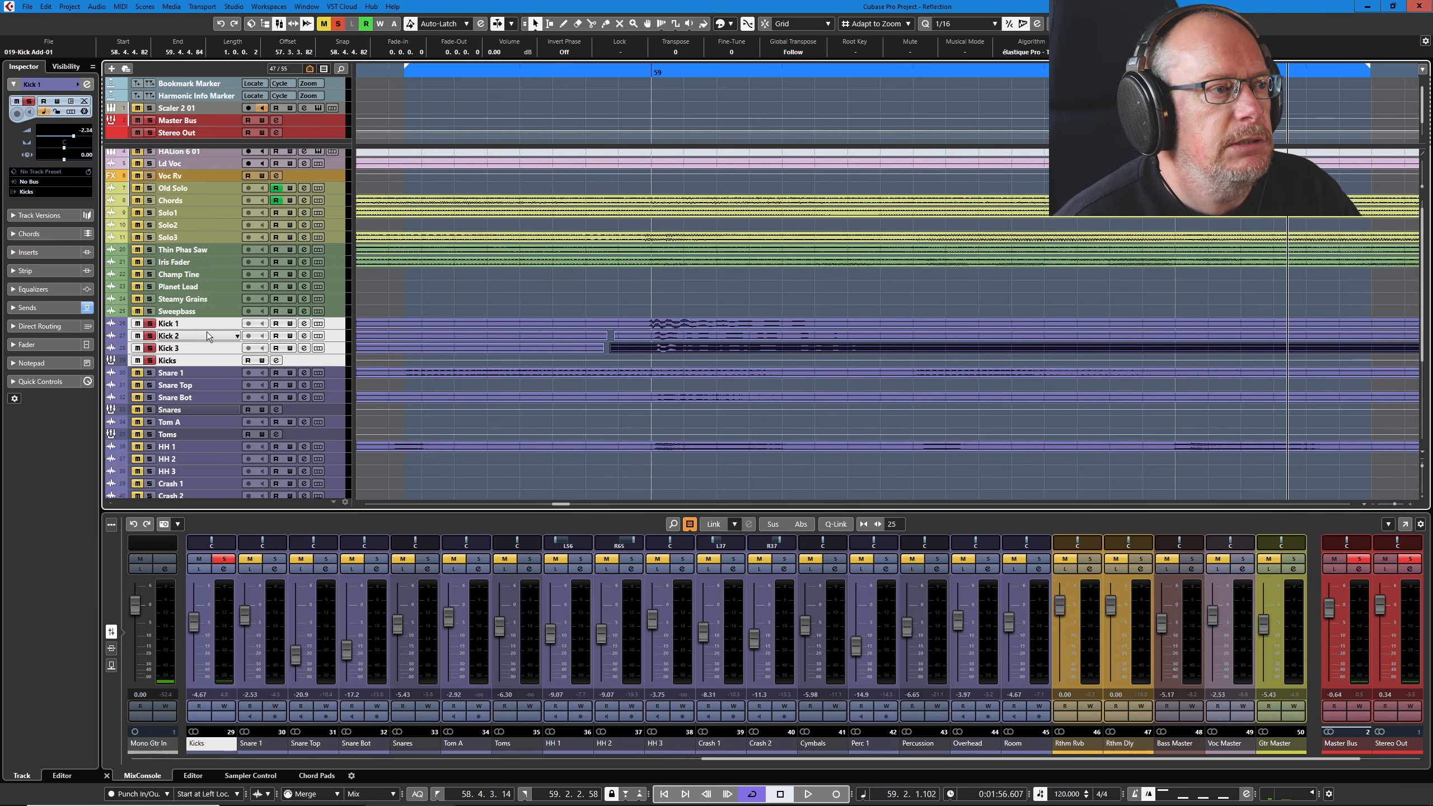
key("g")
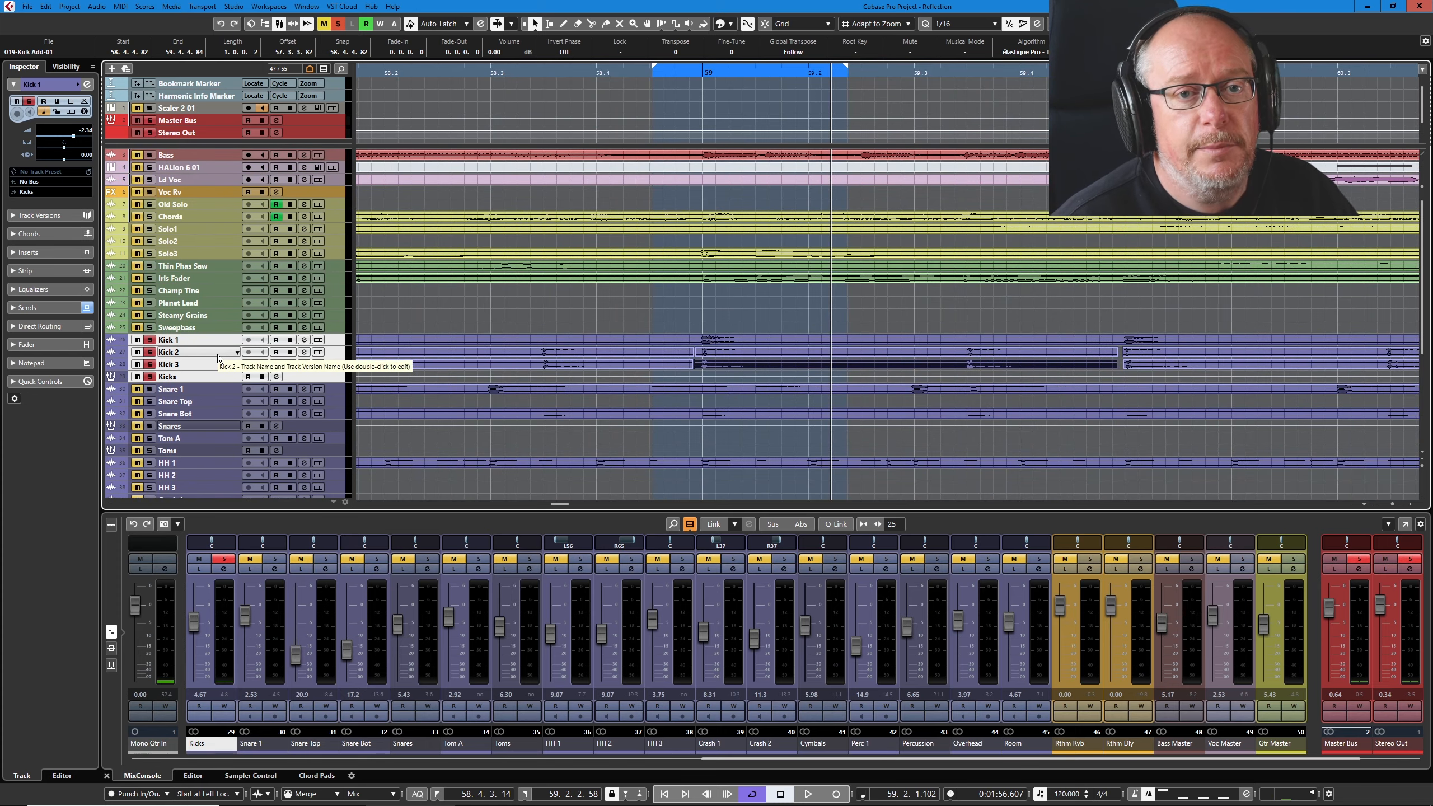